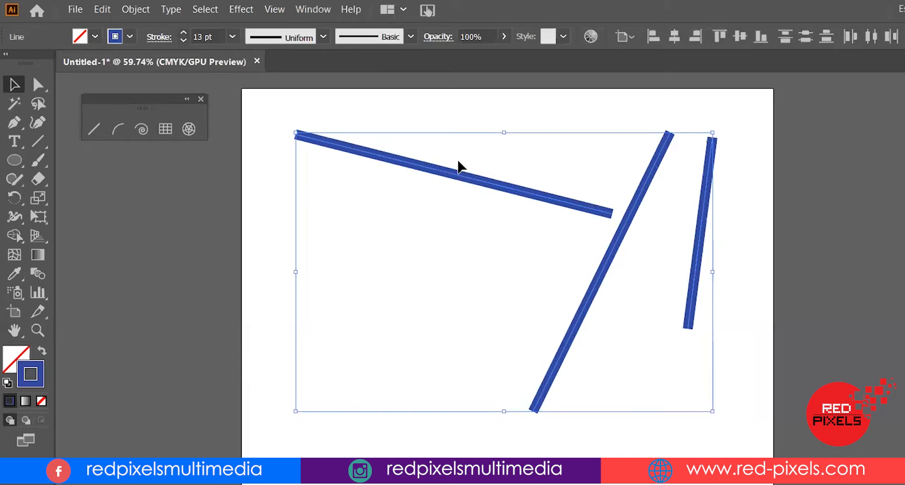
Select the upper diagonal line and apply Width Profile 1 to its stroke
left_click(546, 166)
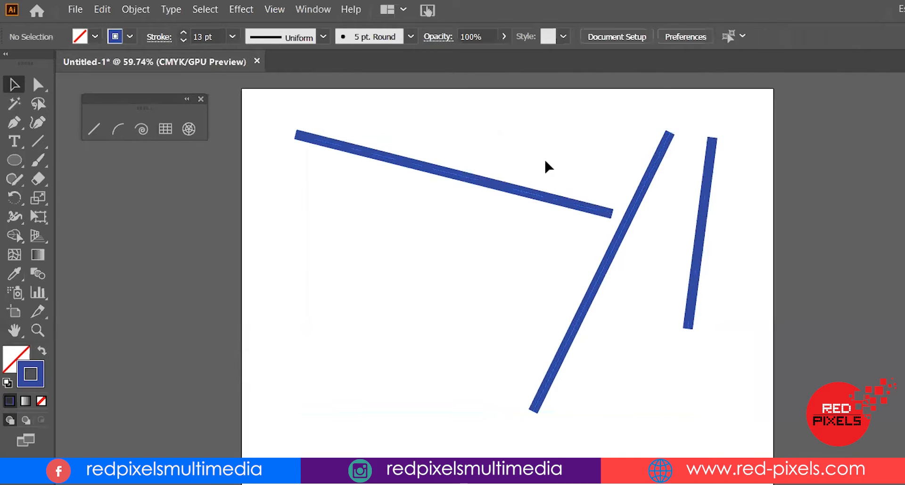
left_click_drag(522, 135, 717, 284)
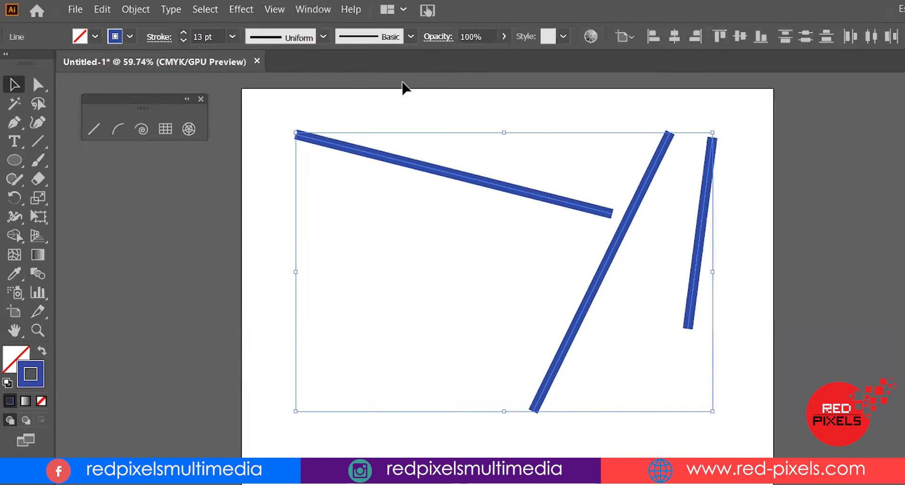
left_click(406, 94)
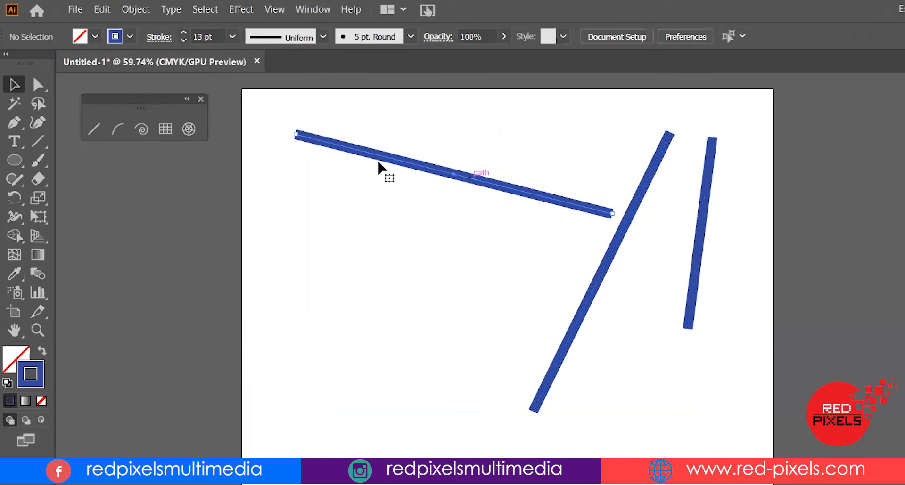
left_click(411, 163)
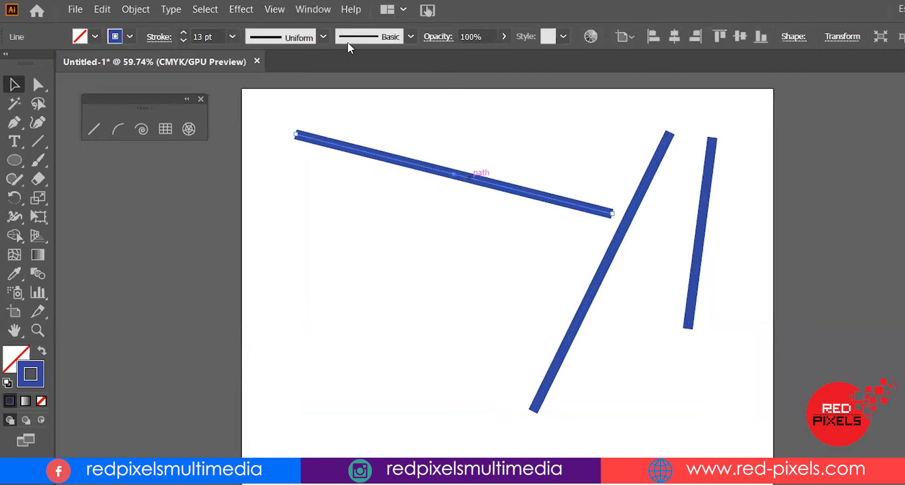
left_click(324, 37)
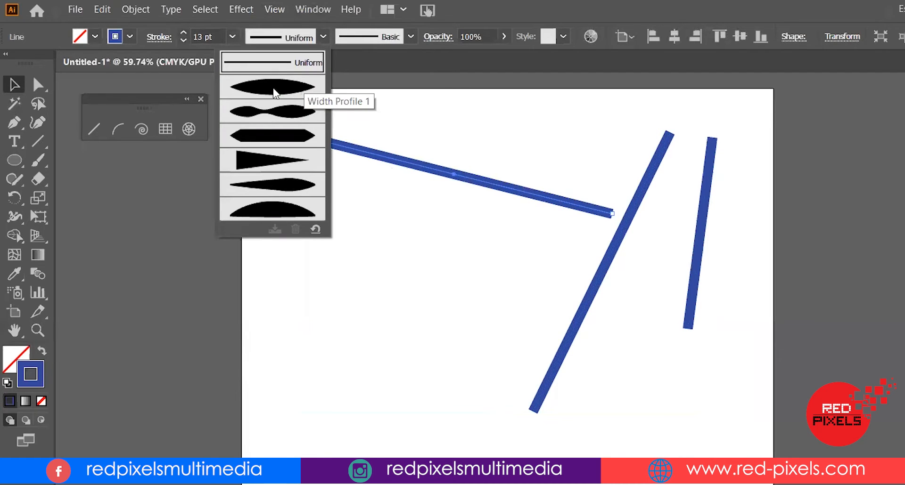
left_click(275, 93)
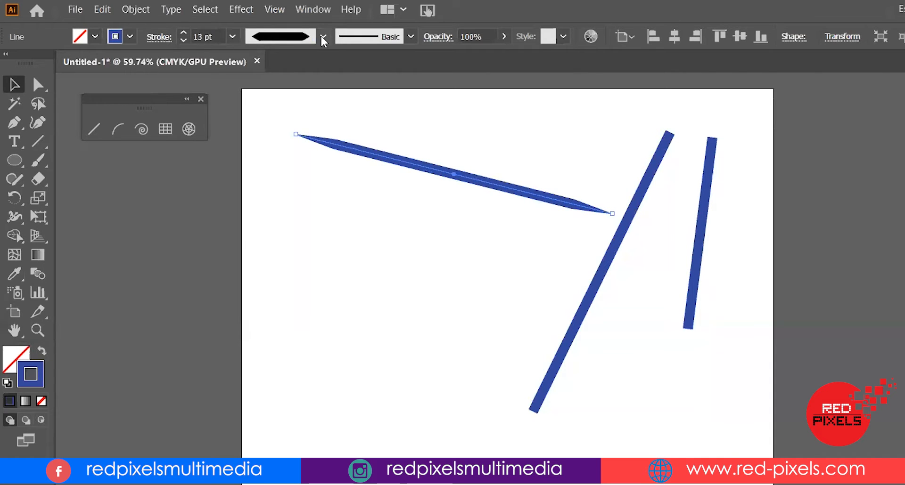
Try the one-sided tapered width profile on the line, then reset its profile to Uniform
left_click(322, 38)
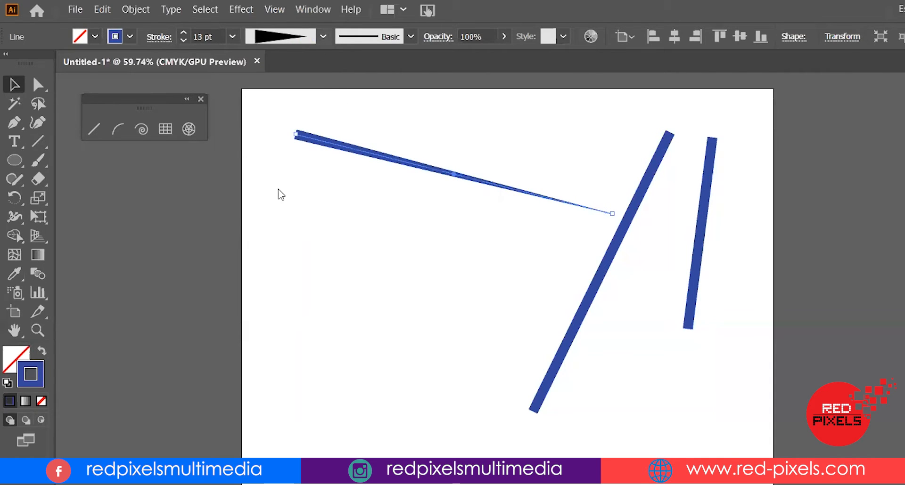
left_click(323, 36)
left_click(279, 188)
left_click(323, 38)
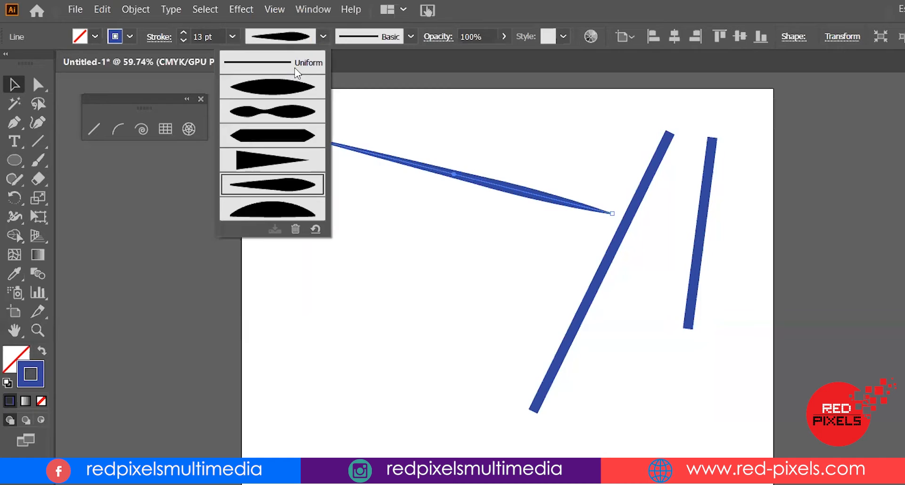
left_click(297, 66)
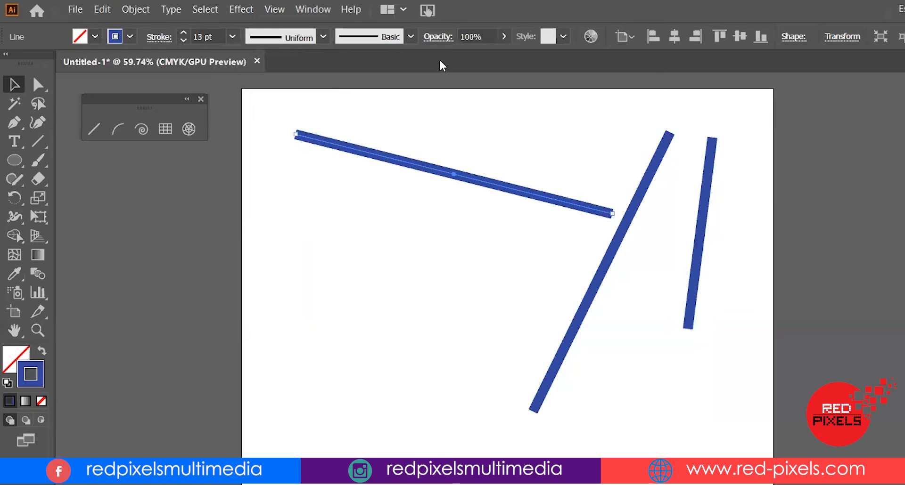
Apply the Charcoal - Feather brush to the selected line
left_click(411, 38)
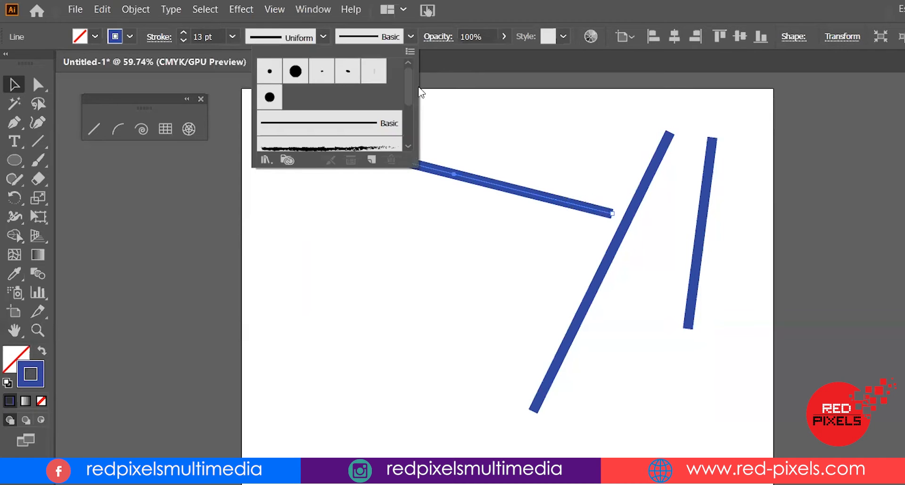
scroll(413, 99, "down", 4)
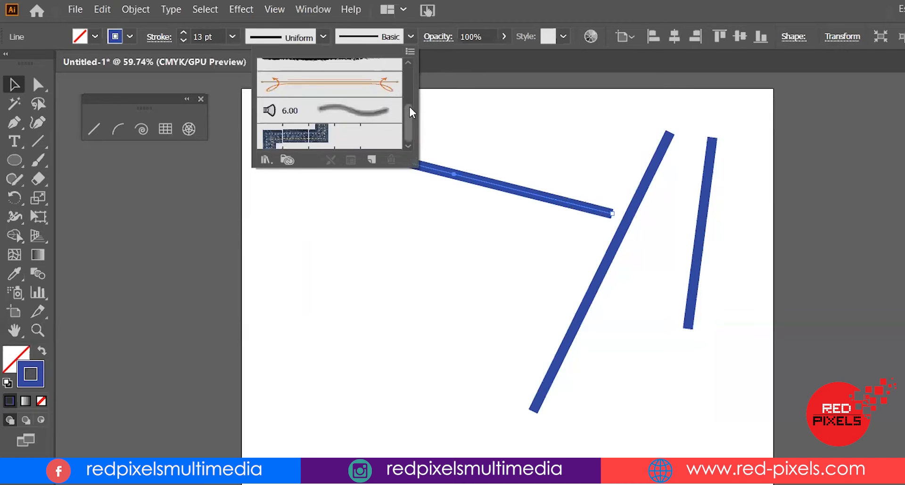
scroll(410, 105, "up", 3)
left_click(324, 104)
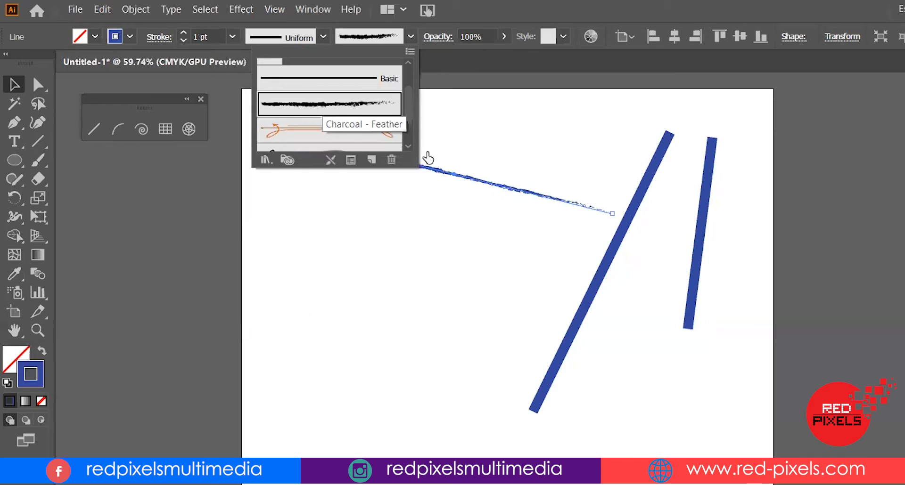
Try the feather-arrow, 6.00 and pattern border brushes on the line
left_click(340, 135)
scroll(339, 132, "down", 1)
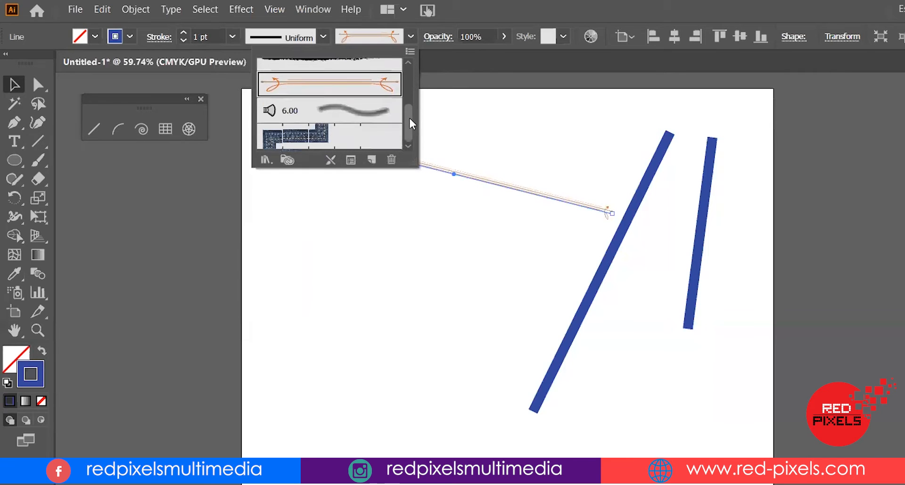
left_click(318, 117)
left_click(323, 137)
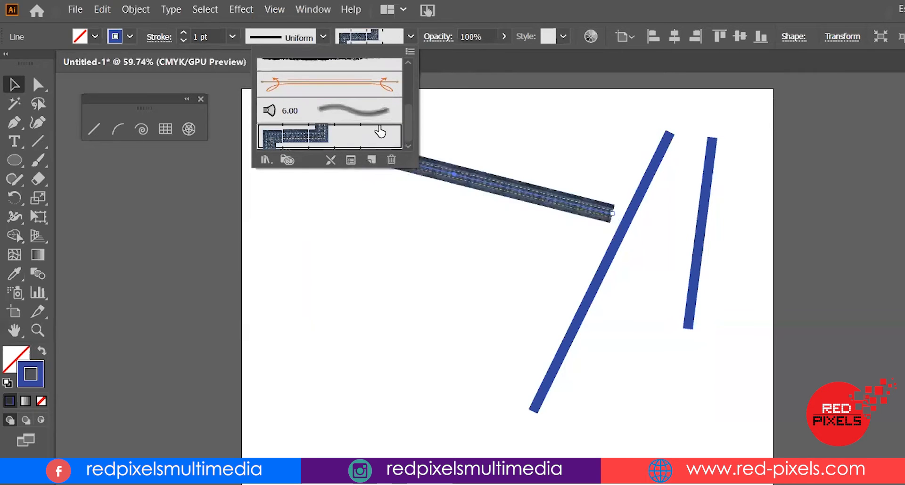
Open the Arrows_Special brush library
left_click_drag(414, 121, 415, 78)
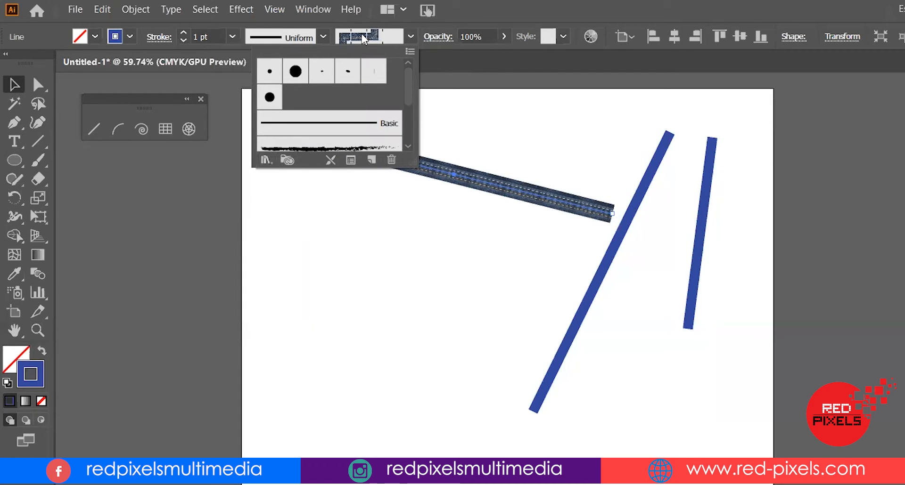
left_click(265, 161)
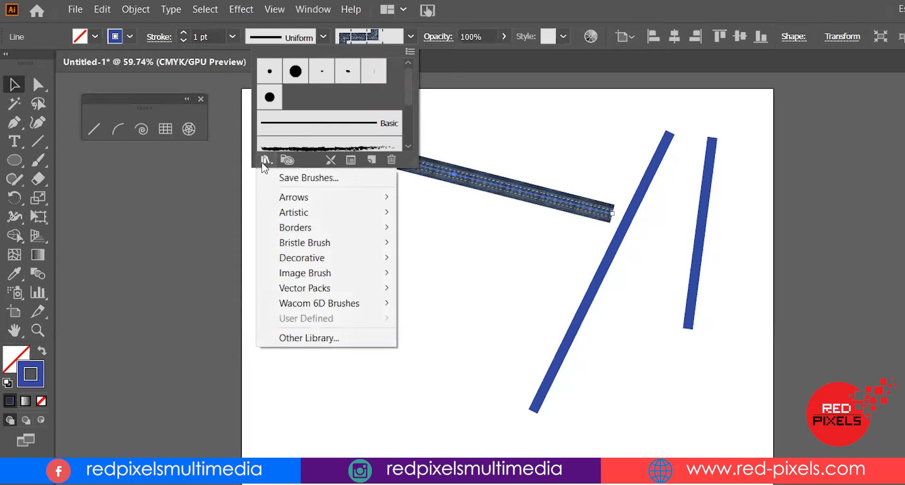
mouse_move(314, 196)
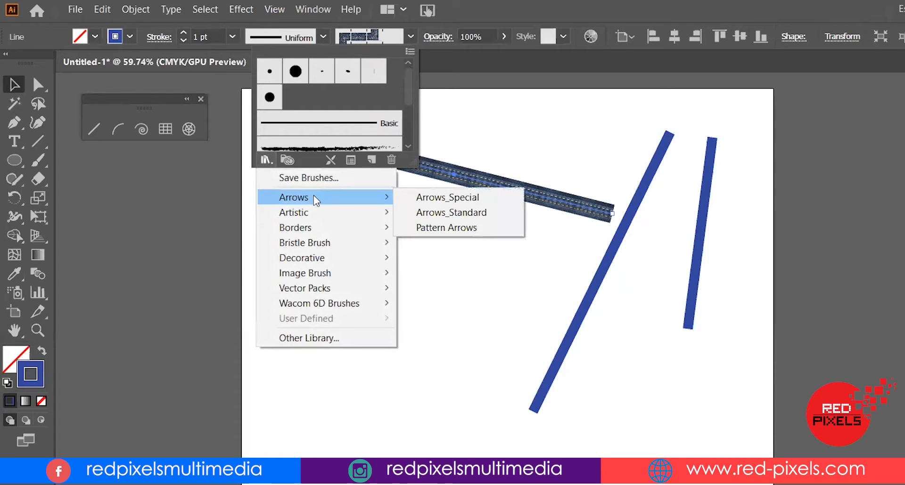
mouse_move(314, 212)
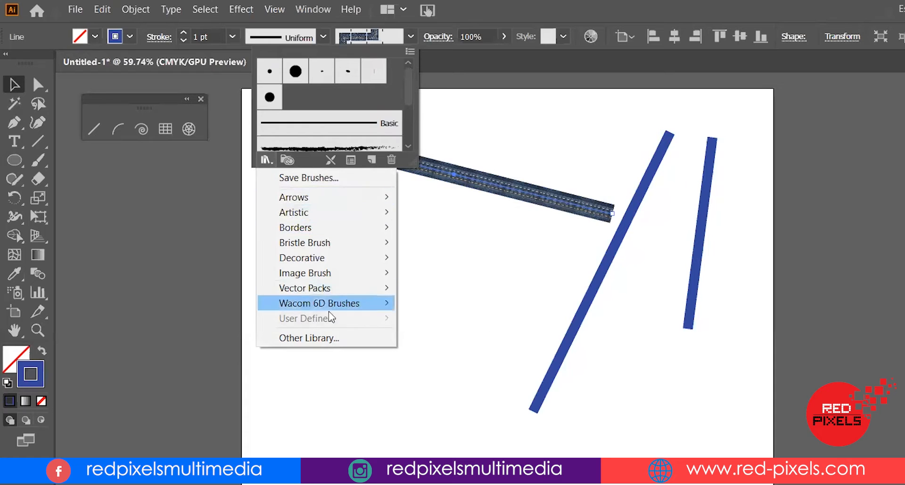
mouse_move(328, 268)
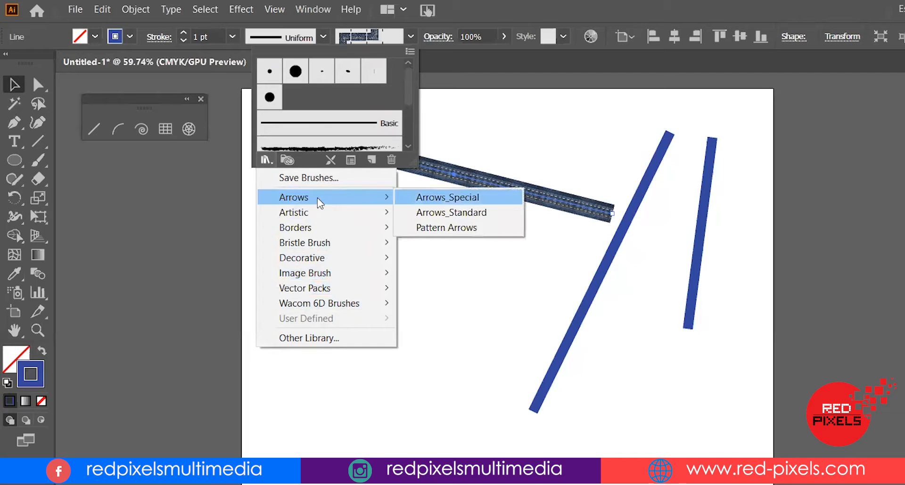
left_click(464, 202)
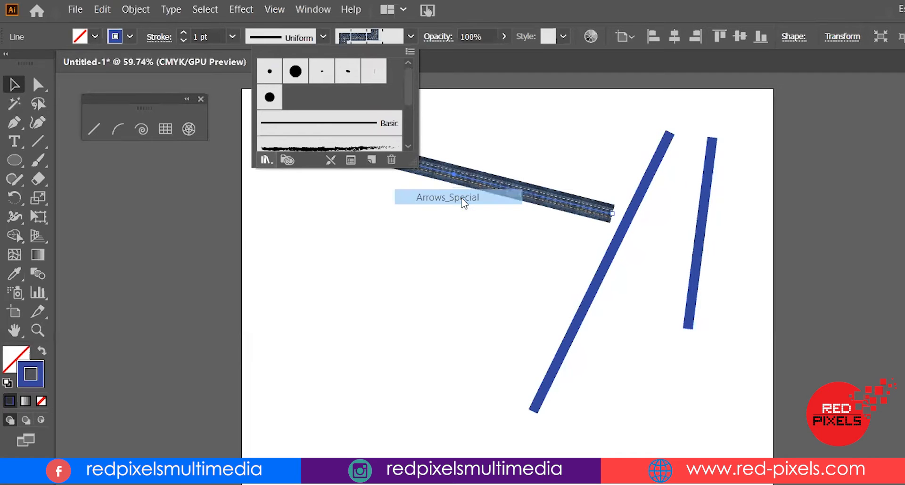
Try several Arrows_Special brushes on the line, ending with the double-chevron arrow brush
mouse_move(318, 262)
left_mouse_down()
mouse_move(253, 258)
mouse_move(298, 249)
left_mouse_up()
mouse_move(454, 446)
left_mouse_down()
mouse_move(490, 469)
mouse_move(467, 469)
left_mouse_up()
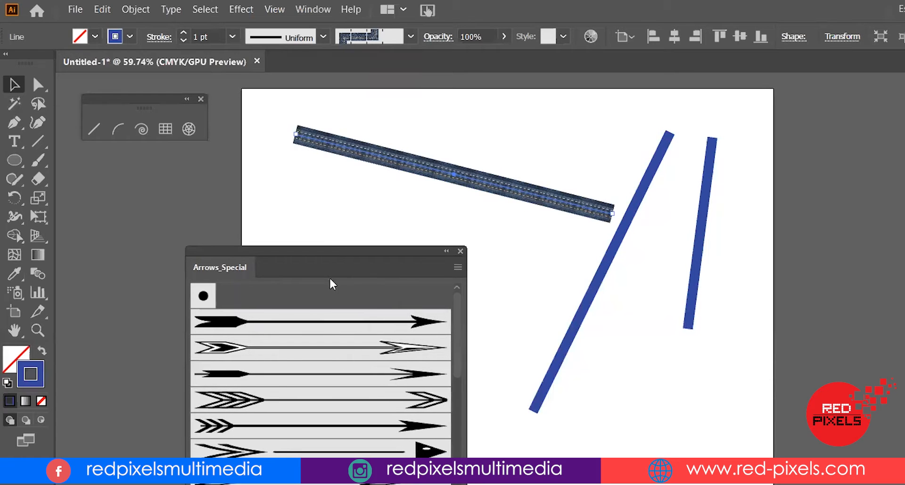
left_click_drag(325, 254, 232, 194)
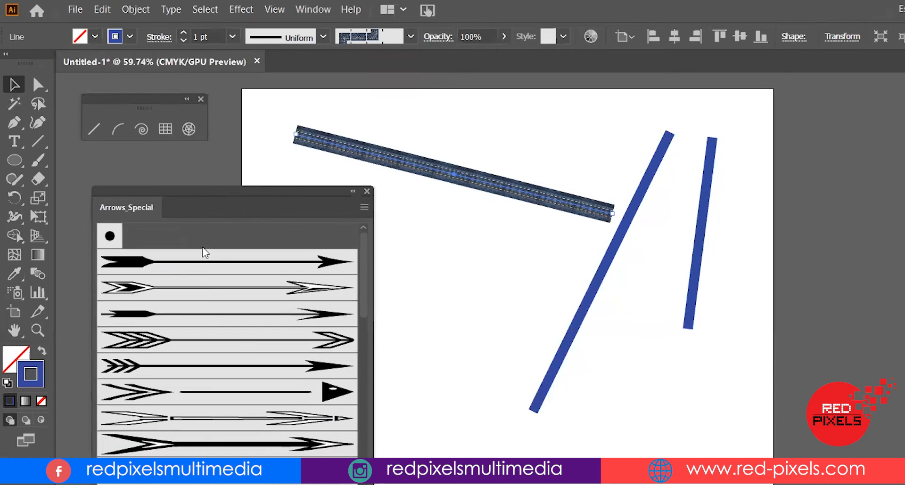
left_click(292, 285)
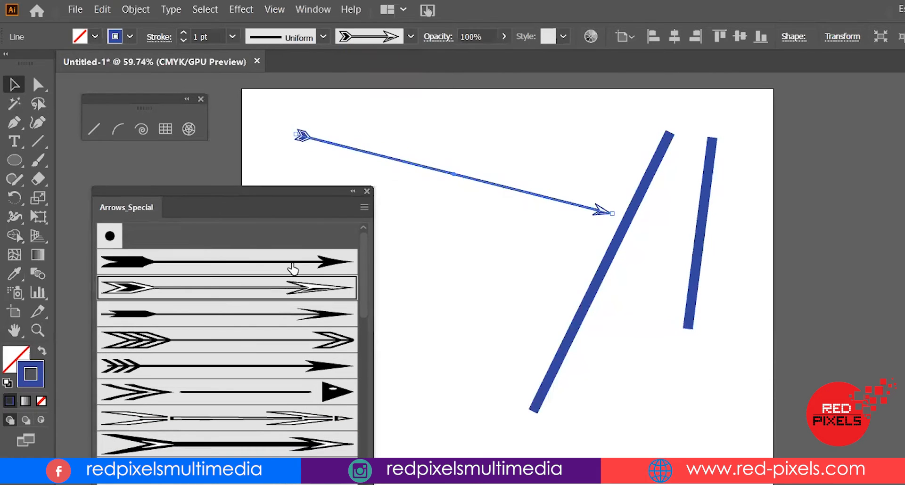
left_click(293, 314)
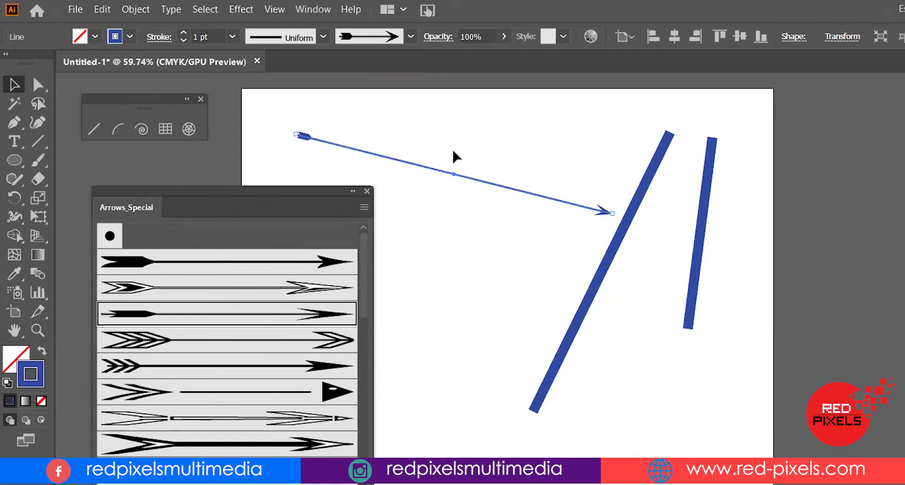
left_click(310, 342)
left_click(304, 366)
left_click(304, 392)
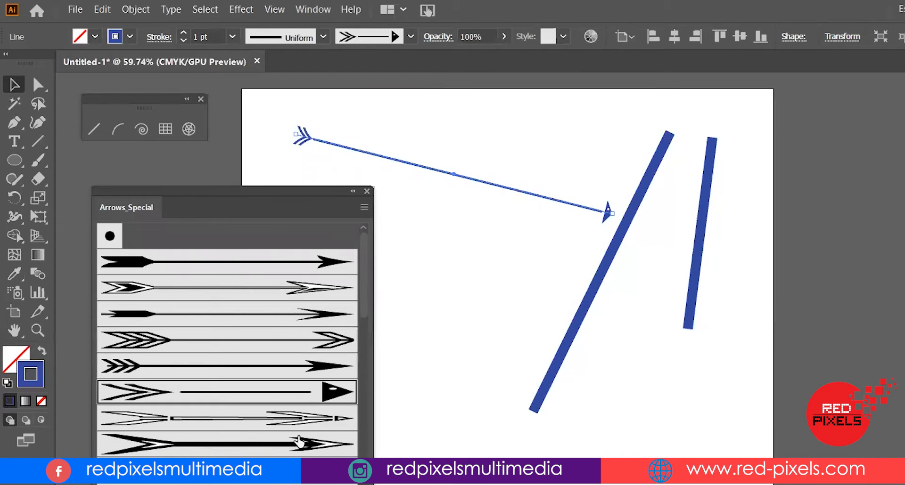
left_click(293, 444)
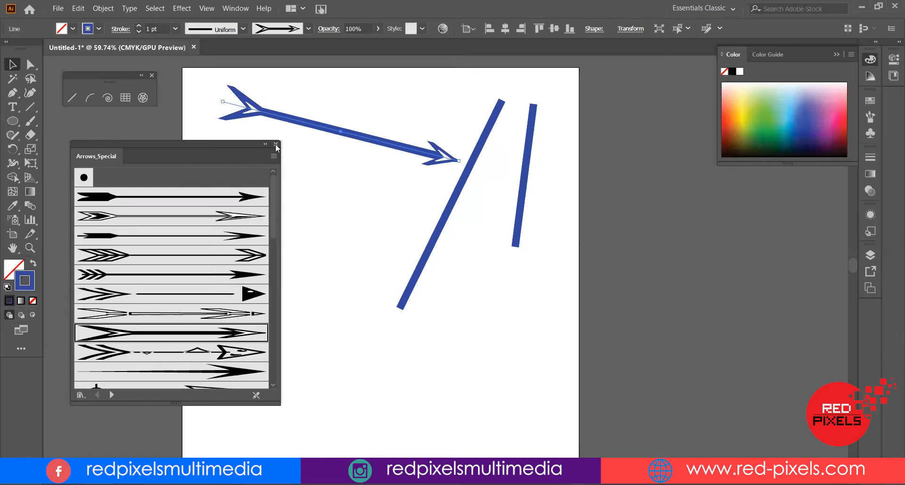
Close the Arrows_Special library and delete the arrow line
left_click(367, 191)
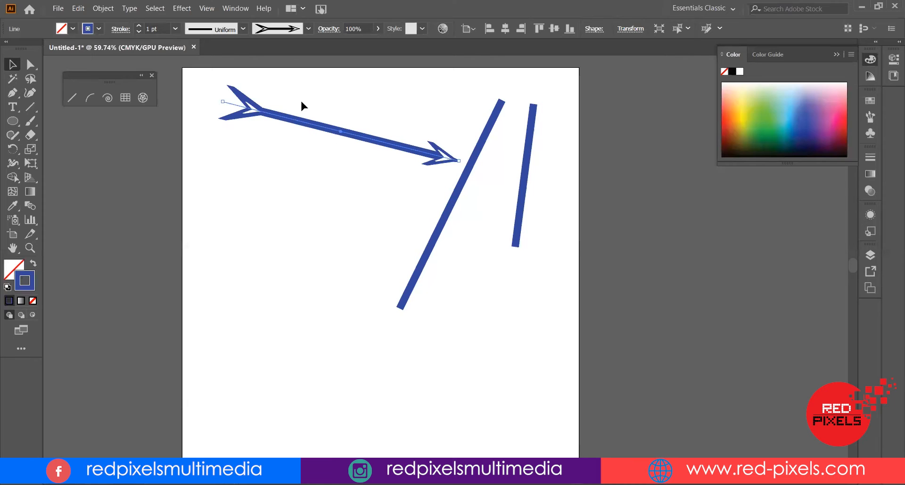
left_click_drag(330, 133, 296, 166)
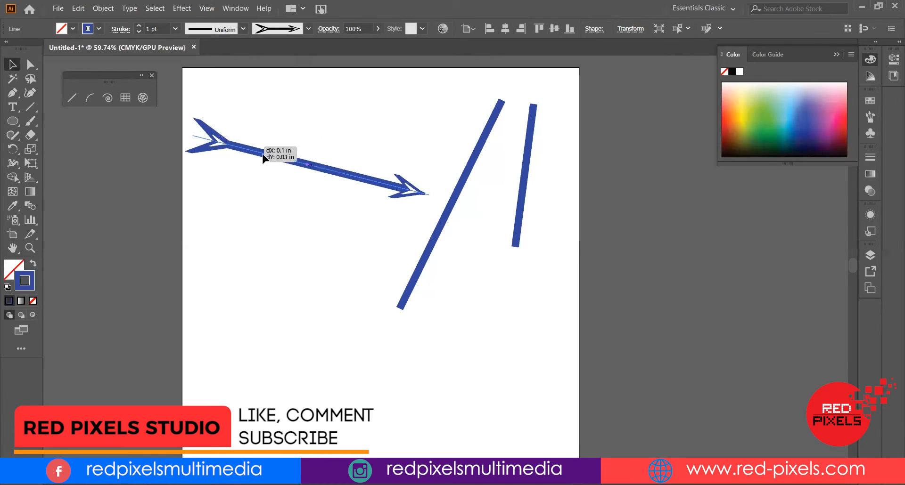
left_click_drag(264, 155, 286, 166)
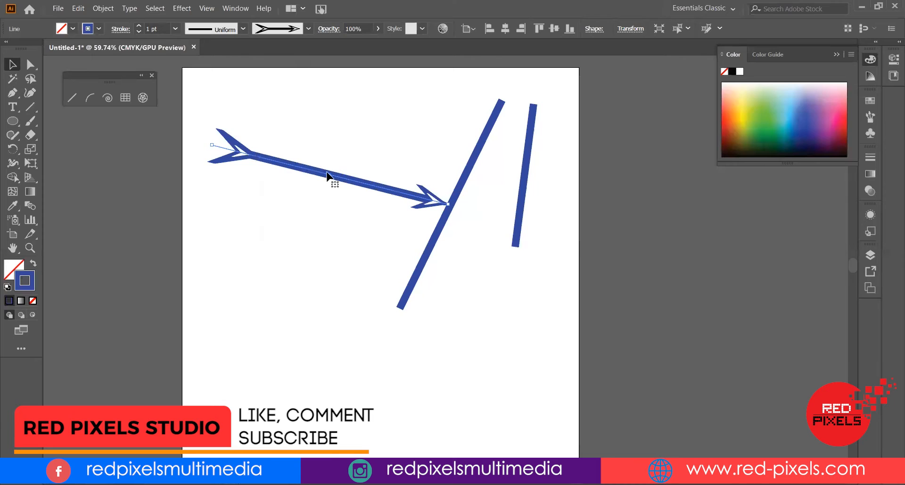
key("Delete")
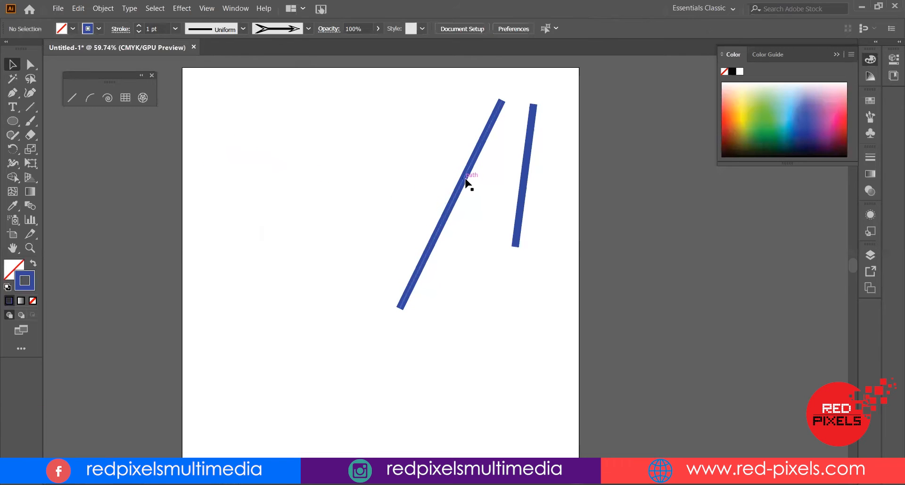
Reposition the long diagonal line toward the lower middle of the artboard
left_click_drag(464, 182, 356, 216)
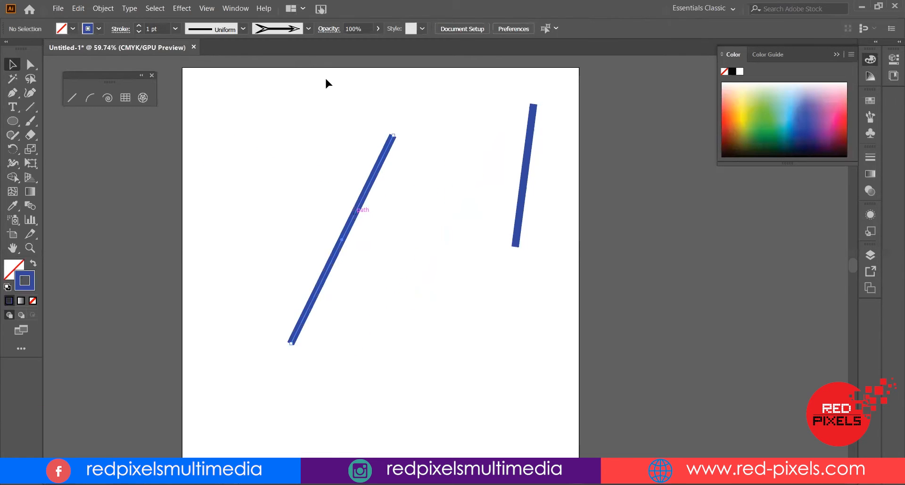
left_click_drag(337, 253, 387, 332)
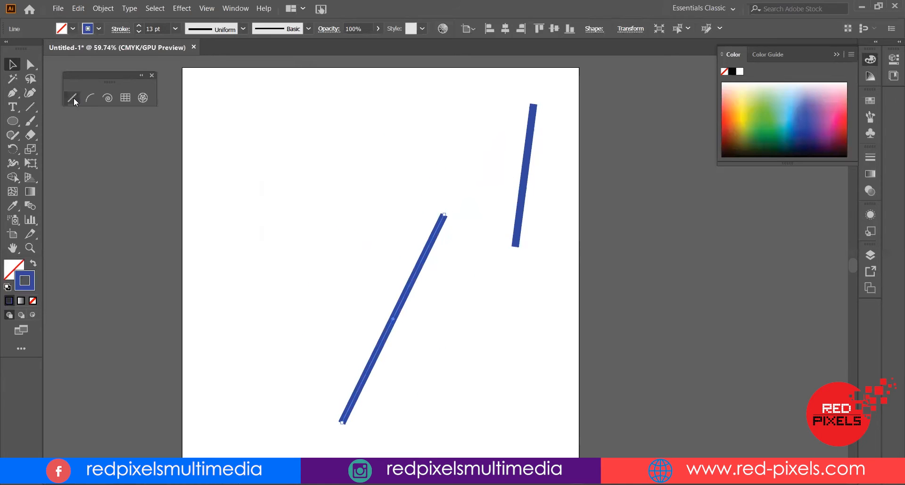
Draw a horizontal line near the top and a vertical line down the left side with the Line Segment tool
left_click(73, 100)
mouse_move(212, 118)
left_mouse_down()
mouse_move(347, 269)
mouse_move(311, 242)
mouse_move(85, 142)
mouse_move(350, 249)
mouse_move(217, 227)
mouse_move(235, 144)
mouse_move(488, 130)
mouse_move(444, 135)
mouse_move(399, 161)
mouse_move(452, 141)
mouse_move(289, 137)
mouse_move(497, 131)
mouse_move(294, 134)
mouse_move(557, 140)
mouse_move(259, 174)
mouse_move(212, 133)
mouse_move(227, 378)
mouse_move(224, 186)
mouse_move(212, 133)
mouse_move(425, 134)
mouse_move(215, 137)
mouse_move(329, 289)
mouse_move(307, 243)
mouse_move(222, 138)
mouse_move(340, 192)
mouse_move(202, 324)
mouse_move(396, 140)
mouse_move(257, 306)
mouse_move(299, 269)
mouse_move(375, 151)
mouse_move(360, 108)
mouse_move(307, 63)
mouse_move(177, 66)
mouse_move(94, 156)
mouse_move(164, 339)
mouse_move(302, 346)
mouse_move(250, 90)
mouse_move(97, 322)
mouse_move(321, 229)
mouse_move(540, 216)
mouse_move(236, 210)
mouse_move(494, 207)
left_mouse_up()
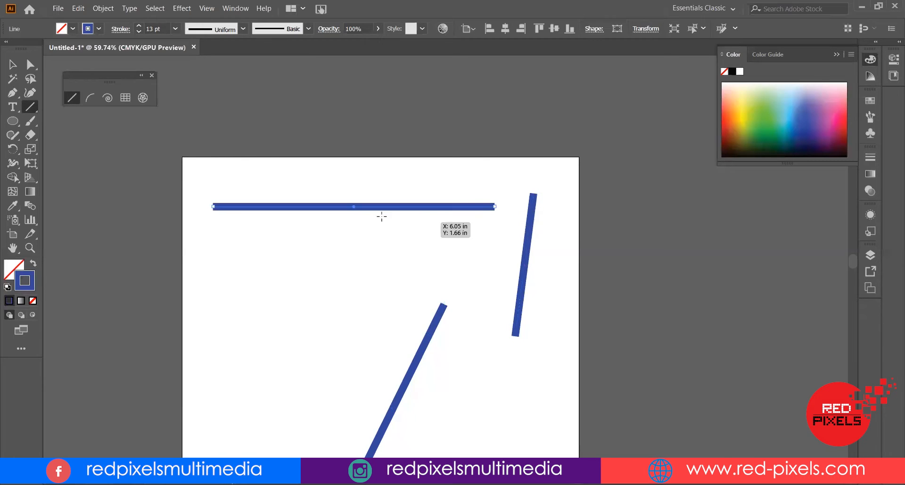
left_click_drag(332, 245, 354, 174)
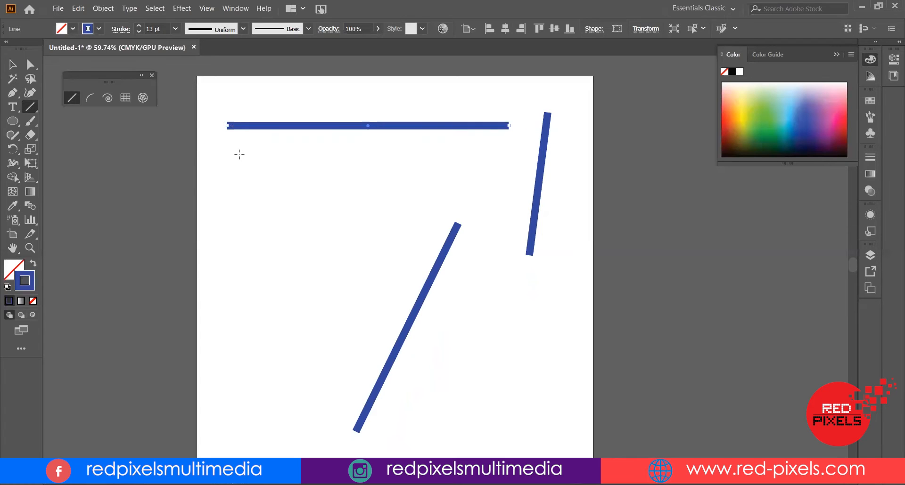
left_click_drag(247, 154, 247, 437)
Rotate the long diagonal line to a shallower angle and move it toward the lower right of the artboard
key("v")
left_click(329, 182)
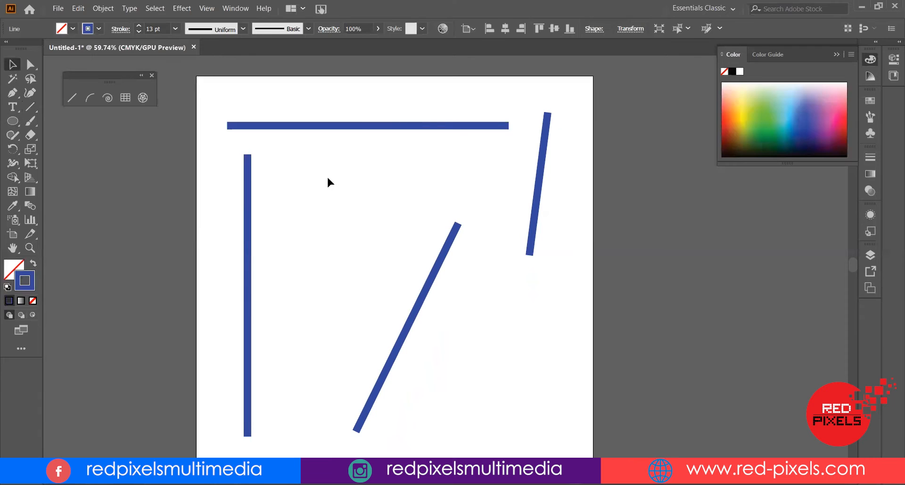
left_click(463, 221)
left_click_drag(463, 219, 503, 256)
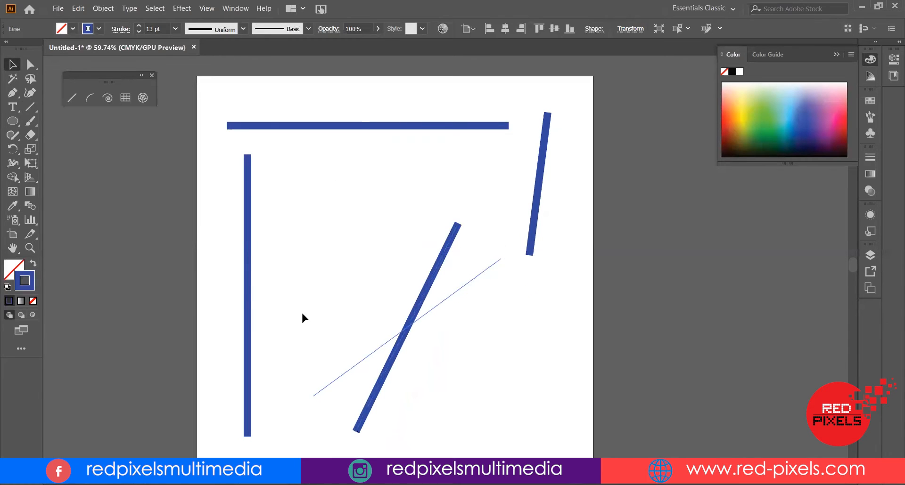
left_click_drag(459, 288, 617, 256)
Raise the vertical line slightly and move the short steep line into the middle of the artboard
left_click_drag(248, 203, 243, 182)
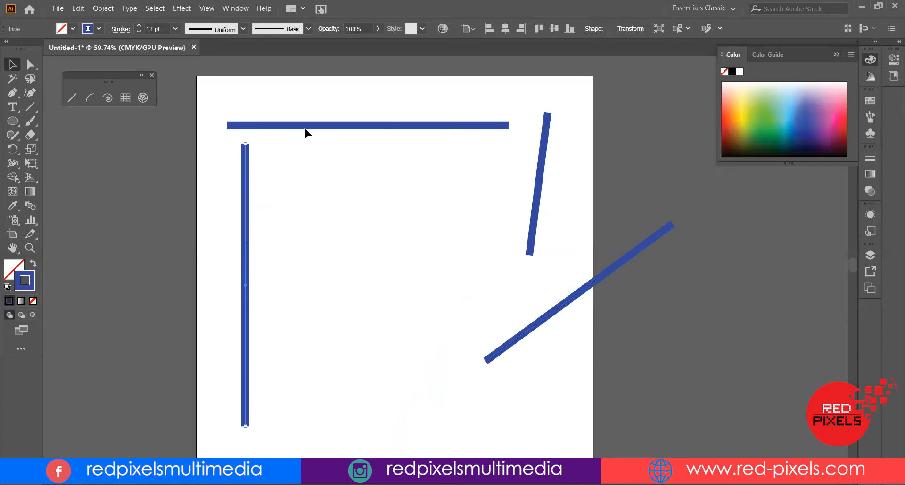
left_click(225, 127)
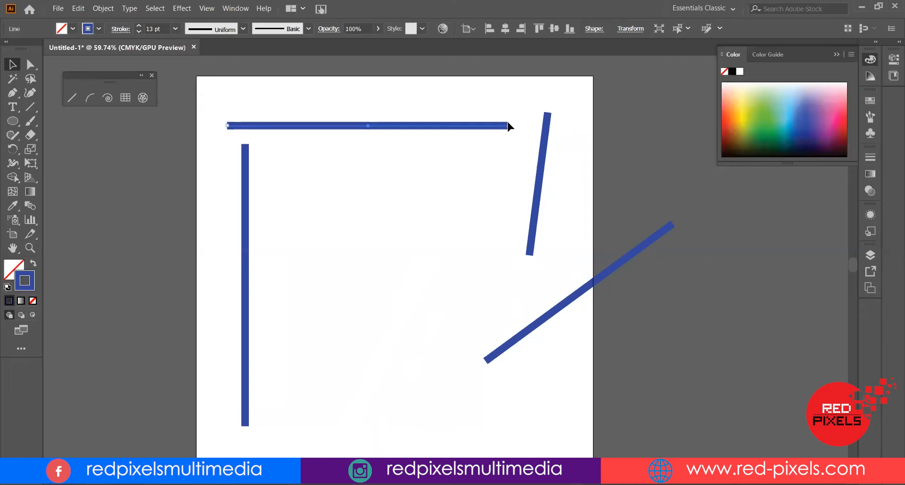
left_click_drag(546, 149, 507, 298)
left_click_drag(530, 236, 403, 364)
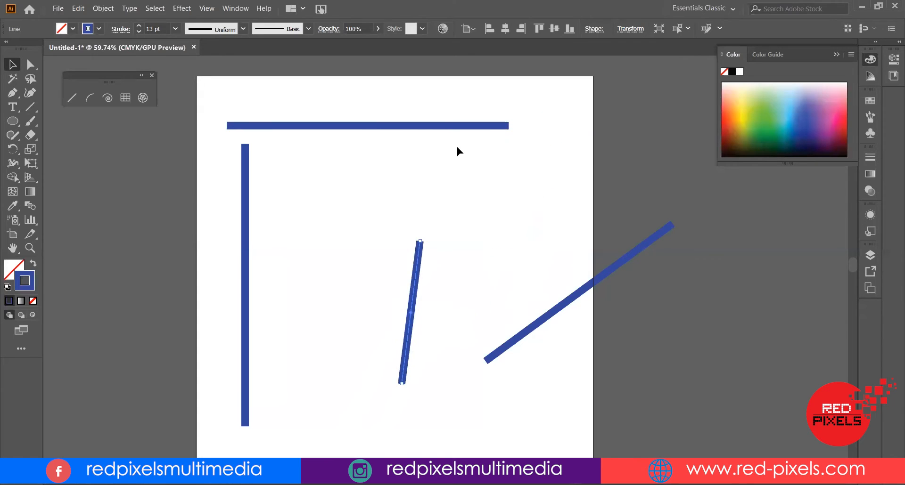
Shift the top horizontal line slightly right and extend its right end to near the artboard's right edge
left_click_drag(453, 127, 464, 127)
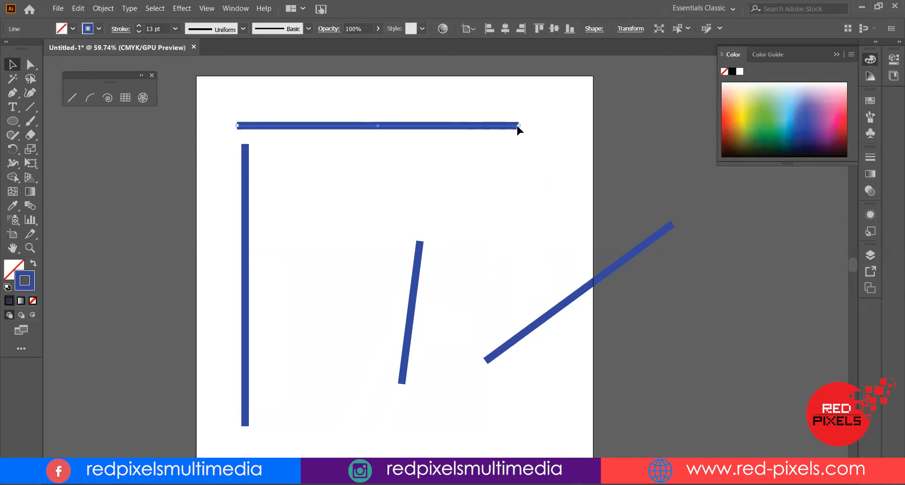
left_click_drag(520, 128, 580, 127)
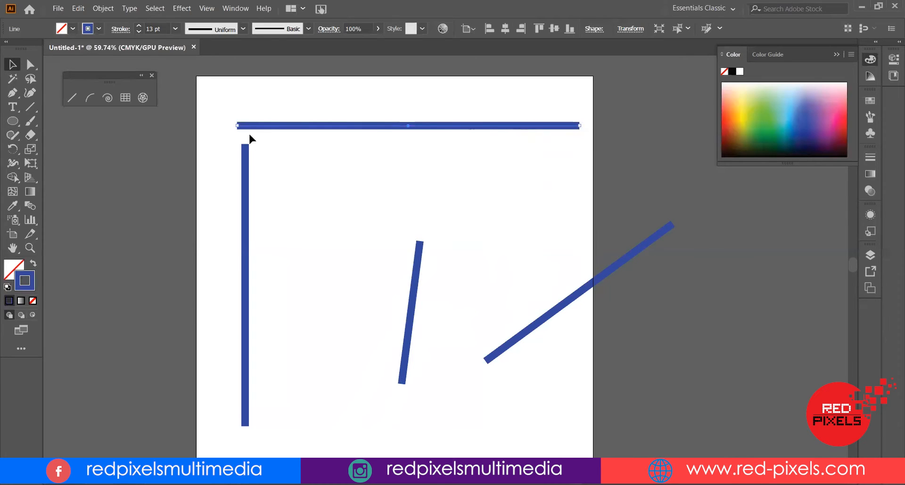
left_click_drag(237, 125, 381, 131)
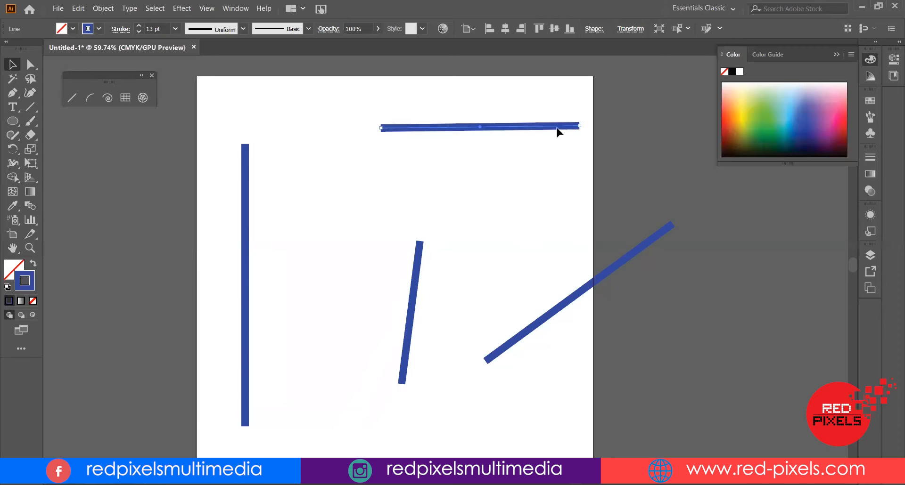
left_click_drag(375, 128, 237, 126)
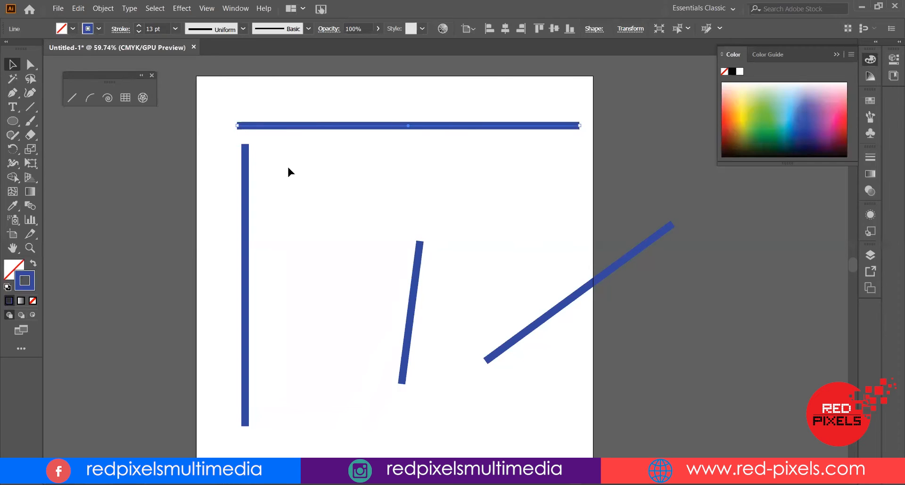
left_click(353, 136)
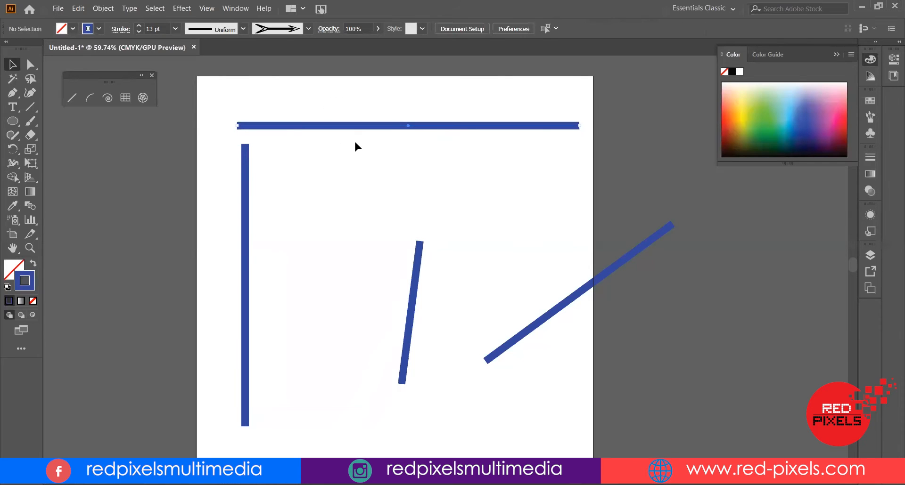
Select the horizontal line's left anchor with the Direct Selection tool and drag it right to shorten the line
left_click_drag(221, 135, 455, 92)
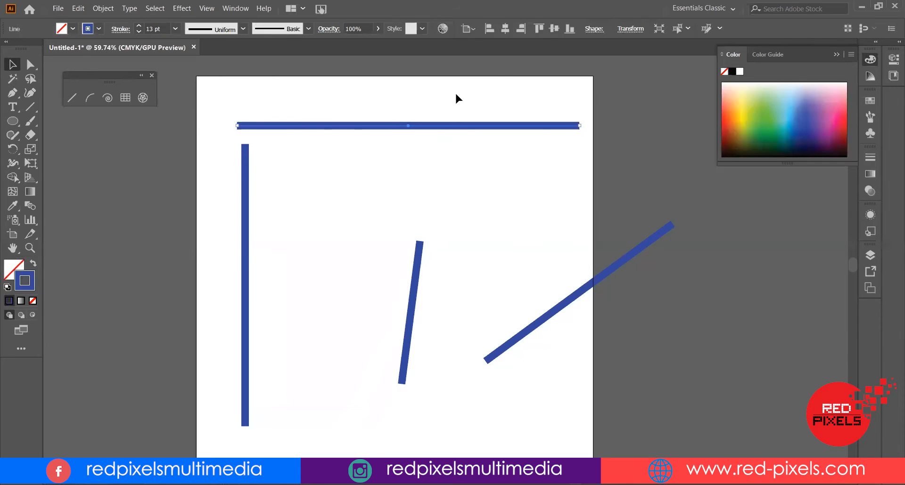
left_click(30, 64)
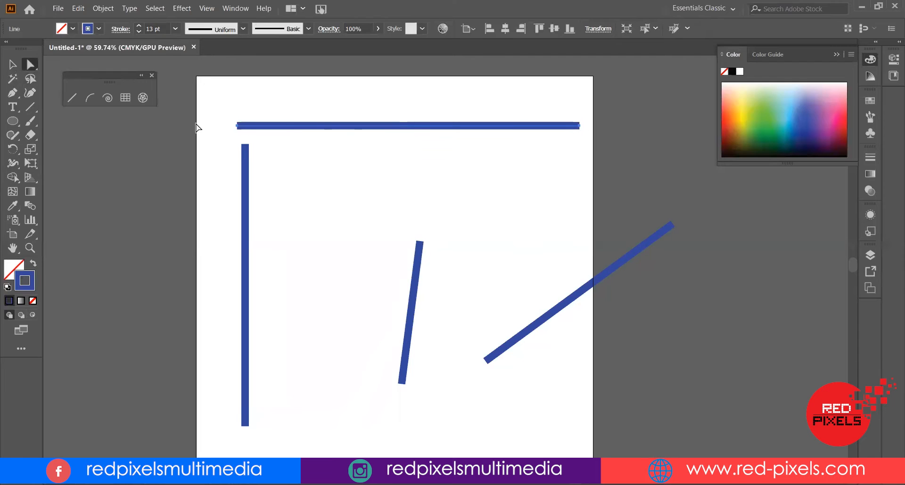
left_click(237, 127)
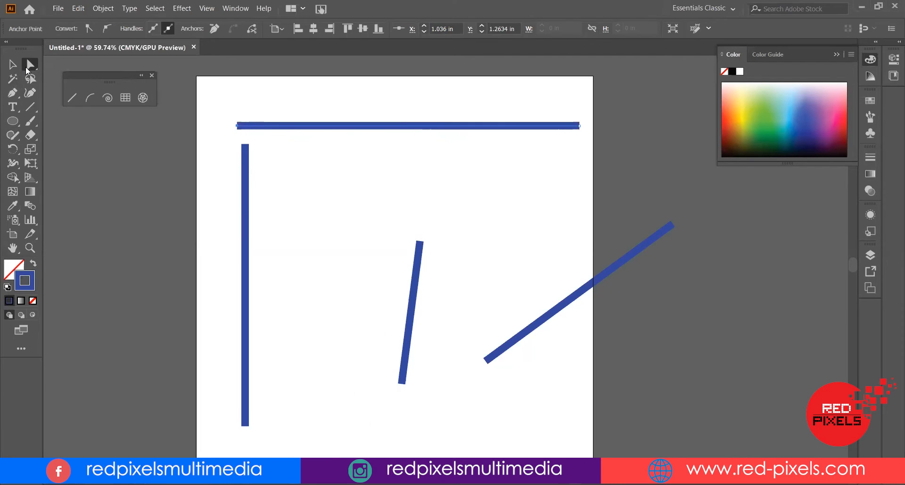
left_click_drag(230, 114, 244, 138)
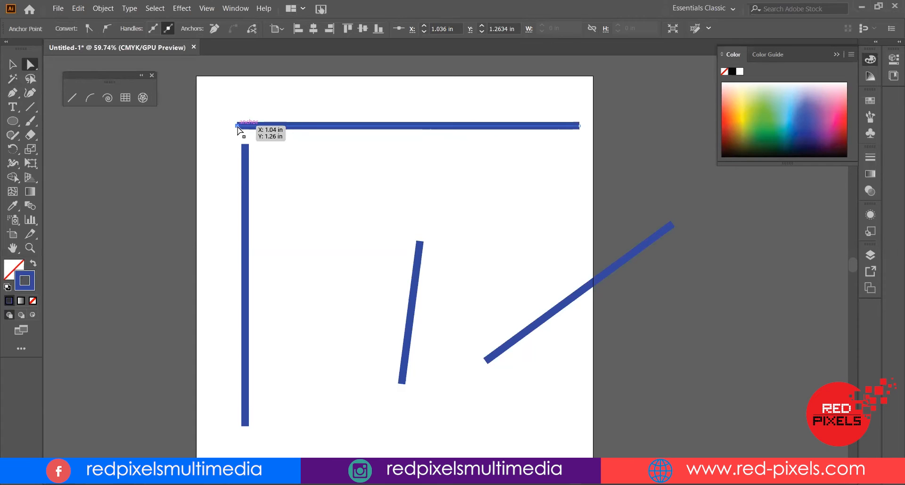
left_click_drag(238, 129, 306, 129)
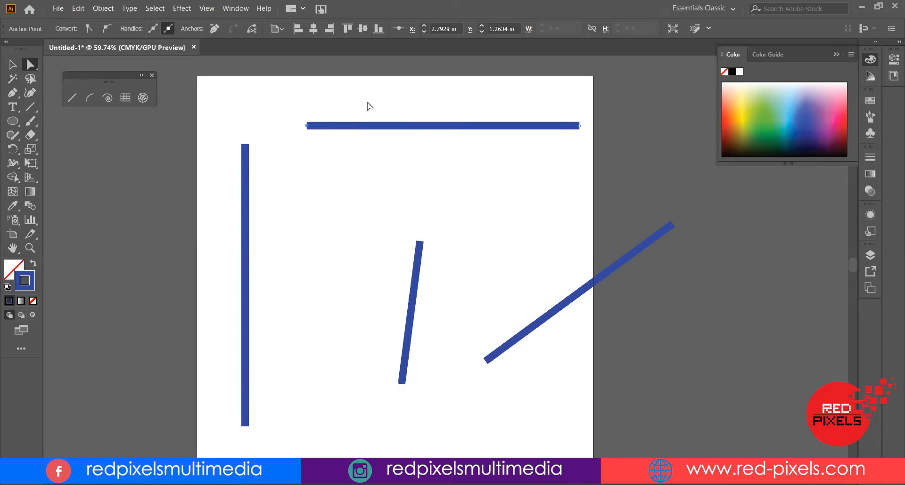
Nudge the horizontal line's left anchor in small steps until it sits just right of the vertical line
key("shift+Right")
key("shift+Right")
key("shift+Right")
key("shift+Up")
key("shift+Up")
key("shift+Down")
key("shift+Down")
key("shift+Left")
key("shift+Left")
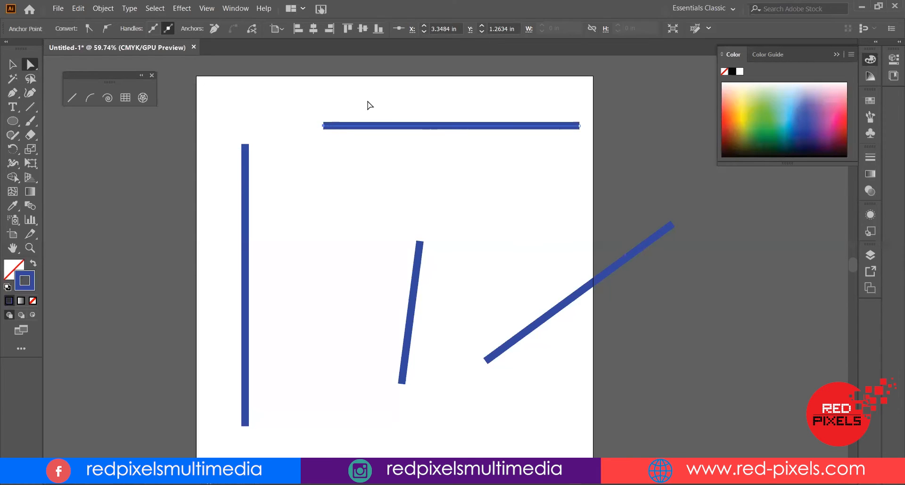
key("shift+Left")
key("shift+Left")
key("shift+Left")
key("shift+Left")
key("shift+Left")
key("shift+Left")
key("shift+Left")
key("shift+Left")
key("shift+Left")
key("shift+Left")
key("shift+Left")
key("shift+Left")
key("shift+Left")
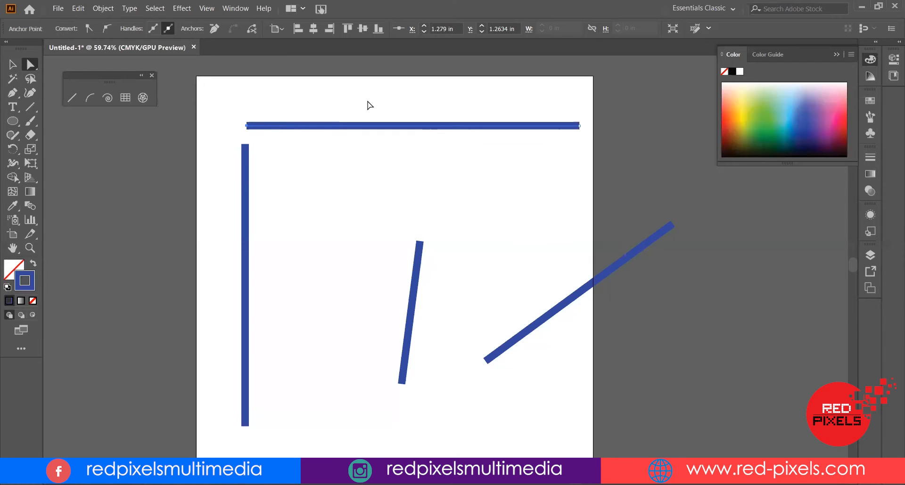
key("Right")
key("Right")
key("Right")
key("Right")
key("Right")
key("shift+Right")
key("shift+Left")
key("shift+Left")
key("shift+Right")
Select the whole horizontal line and delete it
left_click(13, 64)
left_click_drag(358, 97, 403, 139)
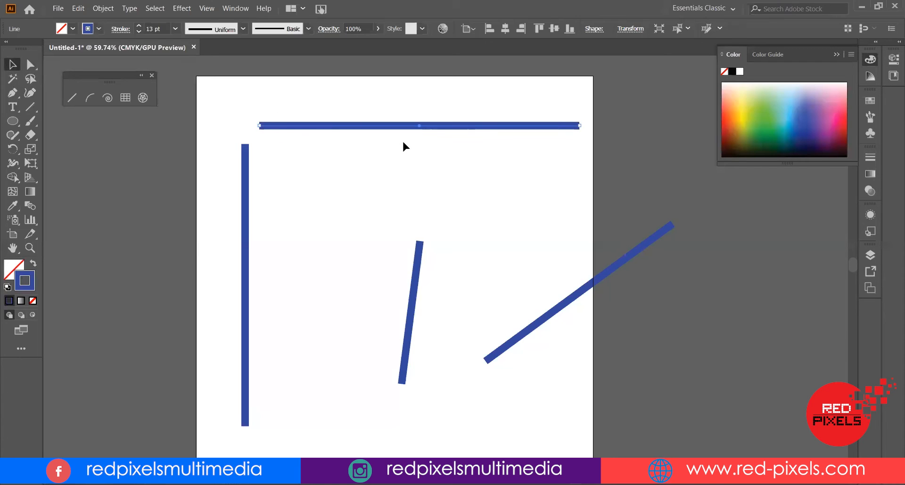
key("Delete")
Select the two slanted lines together and delete them, leaving only the vertical line
left_click_drag(371, 205, 641, 310)
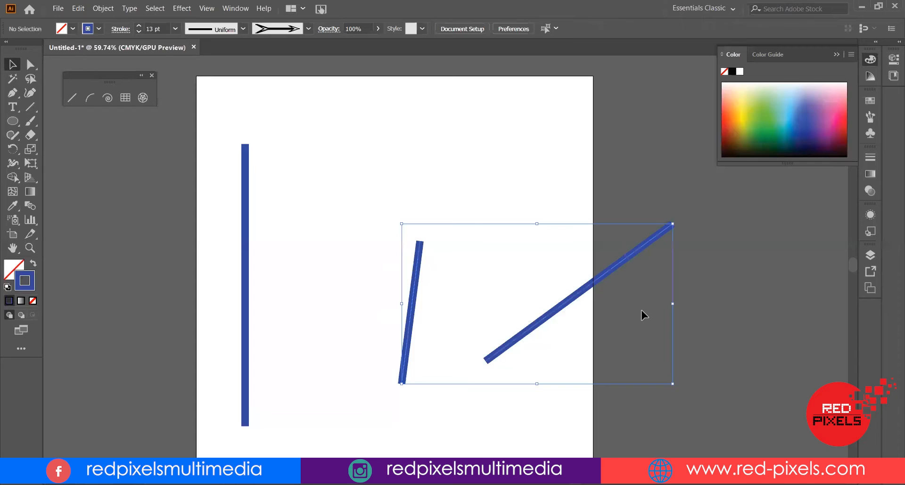
key("Delete")
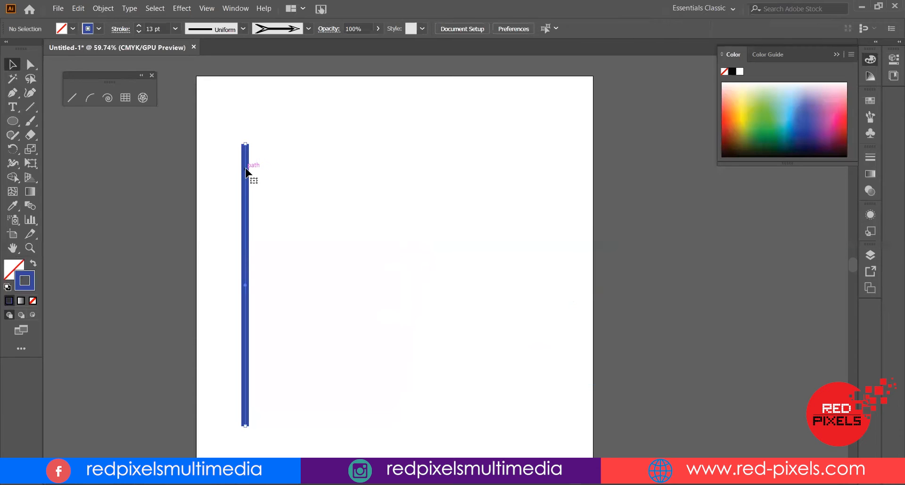
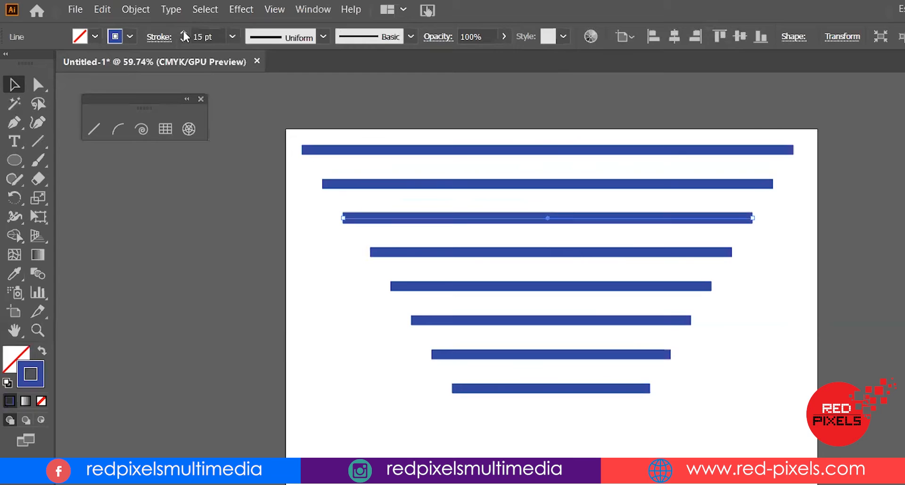
Reduce the selected line's stroke weight to 13 pt
left_click(182, 40)
left_click(182, 40)
left_click(182, 41)
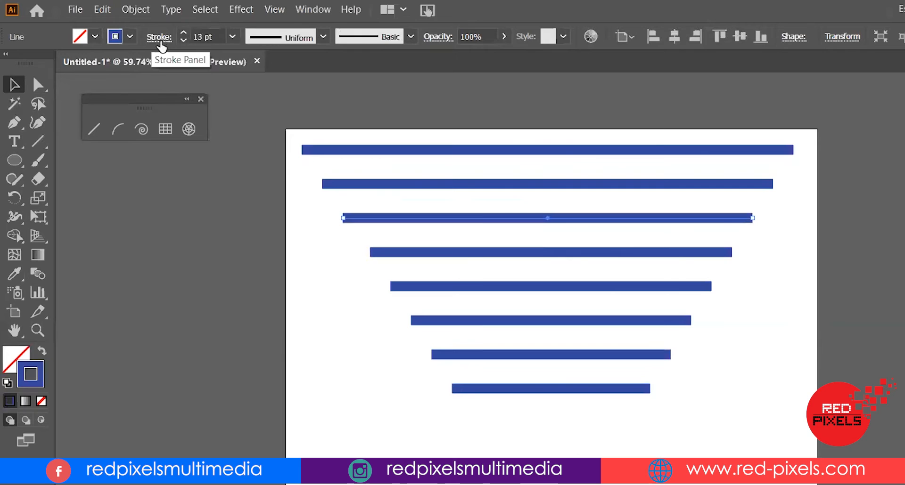
left_click(159, 38)
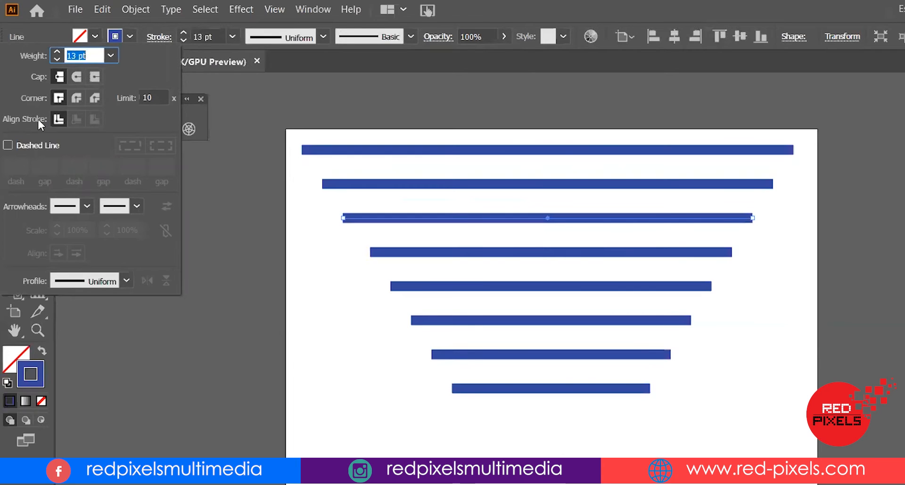
left_click(75, 76)
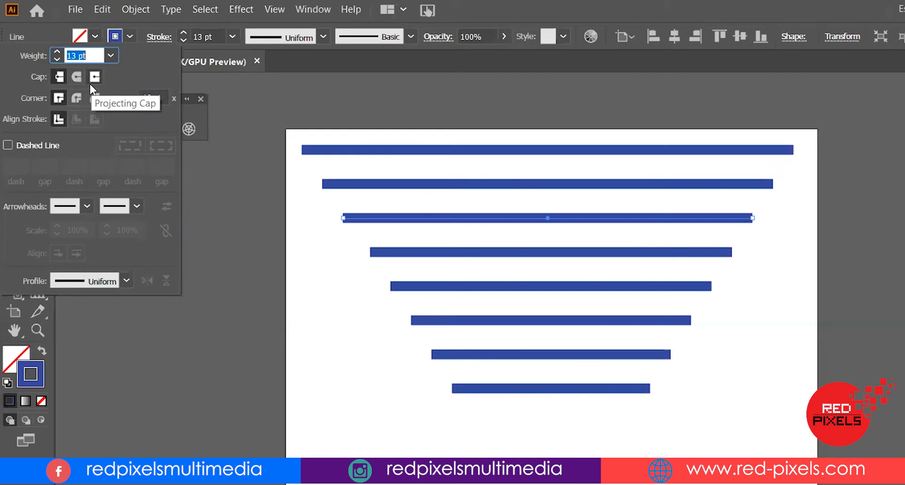
left_click(562, 1)
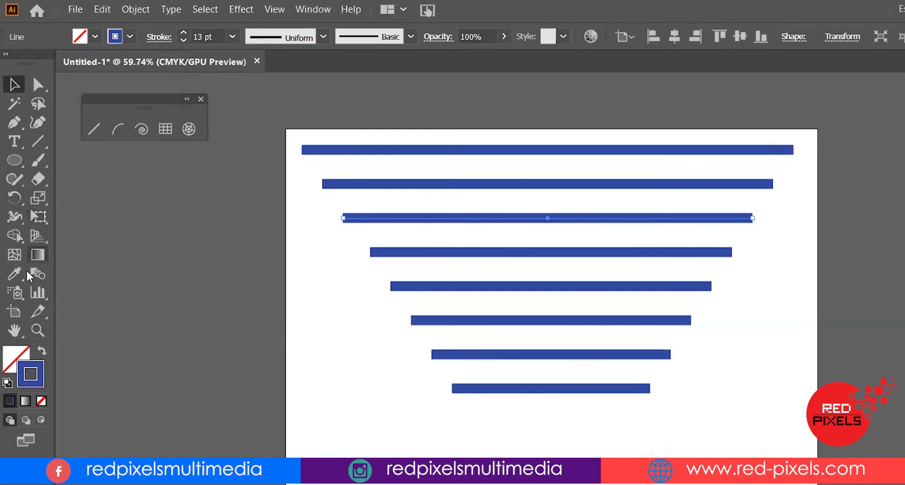
Apply a round cap to the selected third line
left_click(36, 331)
left_click(766, 234)
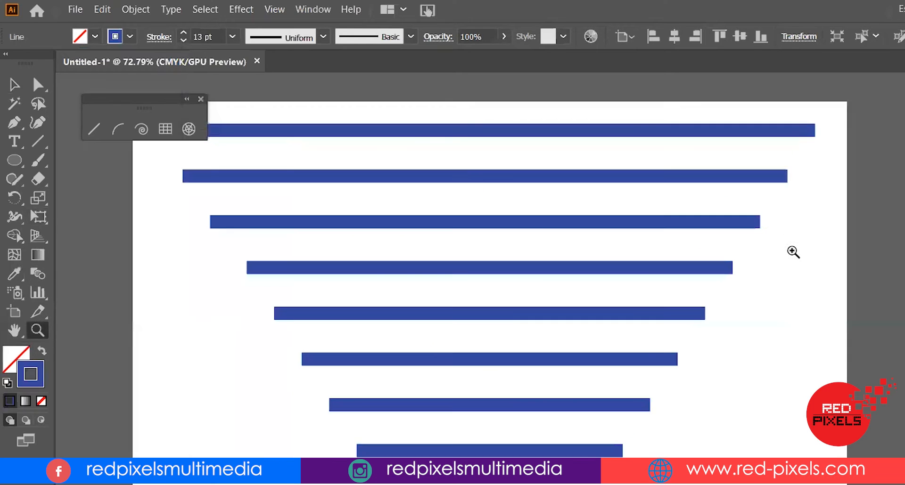
left_click(793, 253)
key("v")
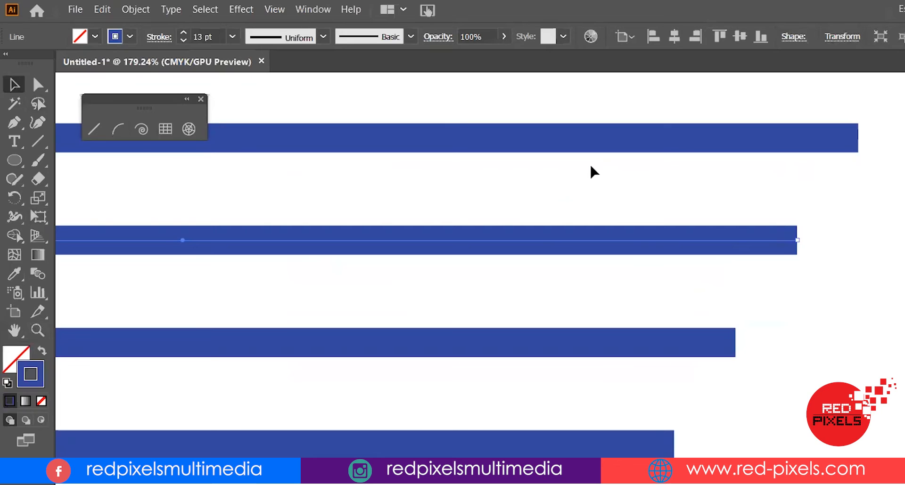
left_click(159, 38)
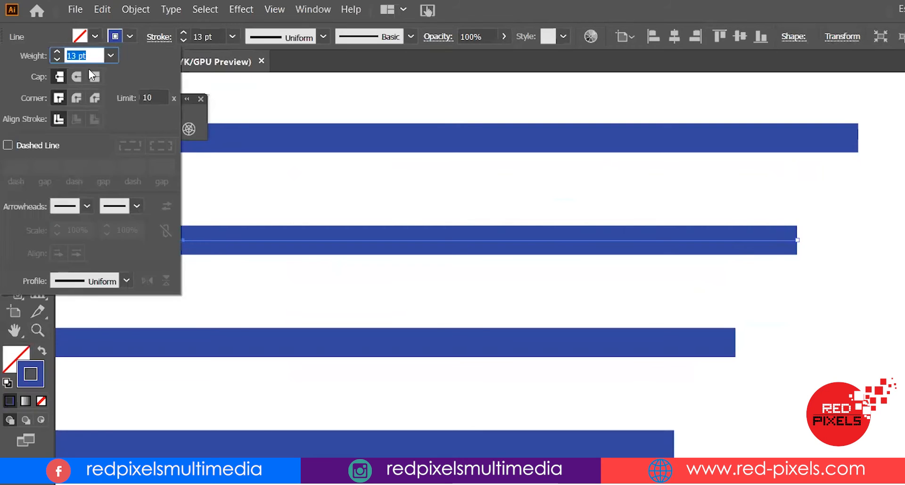
left_click(76, 78)
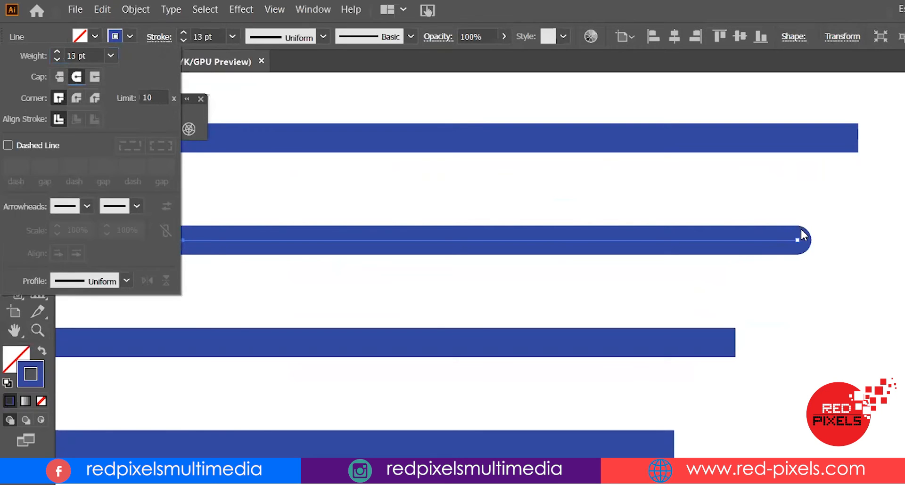
Switch the line's cap to projecting, then back to round
left_click(95, 77)
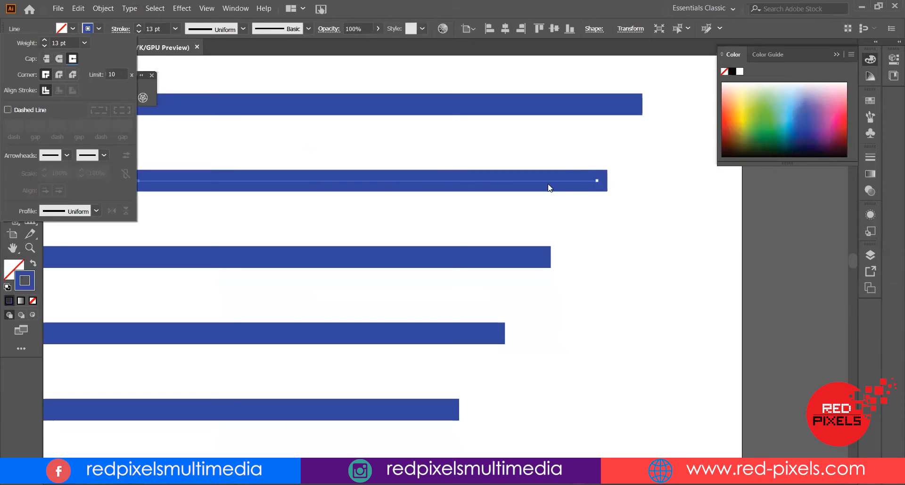
left_click(61, 58)
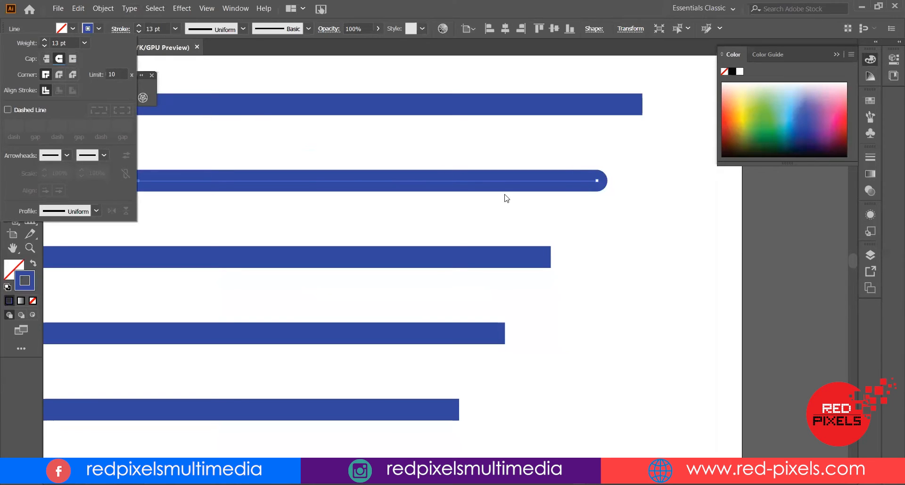
left_click_drag(335, 166, 667, 209)
left_click_drag(300, 206, 668, 214)
left_click_drag(526, 207, 526, 213)
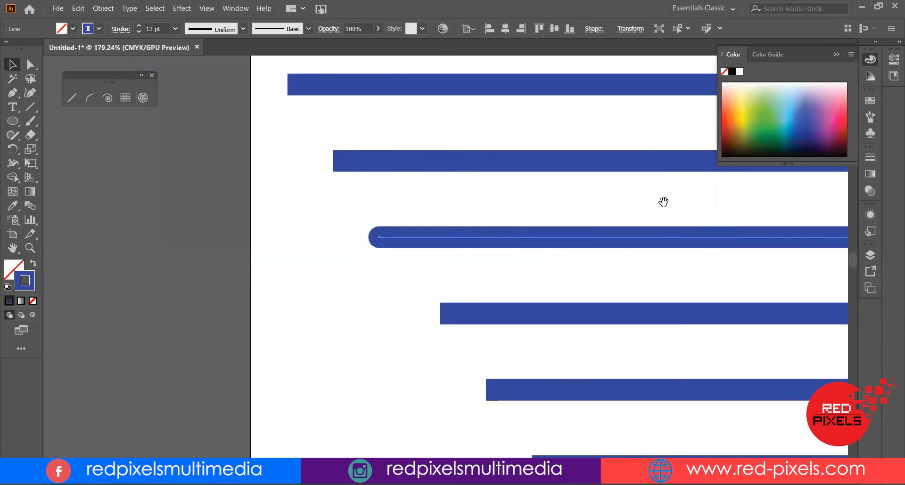
key("ctrl+0")
left_click(121, 29)
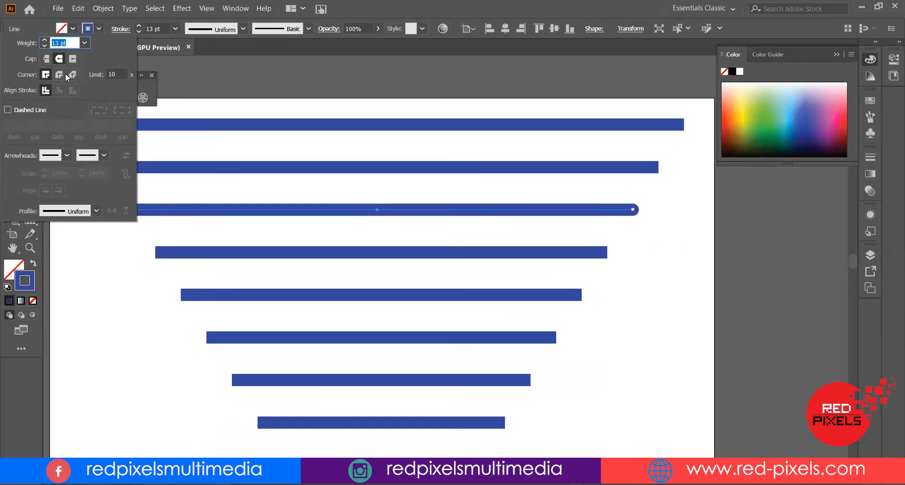
left_click(606, 243)
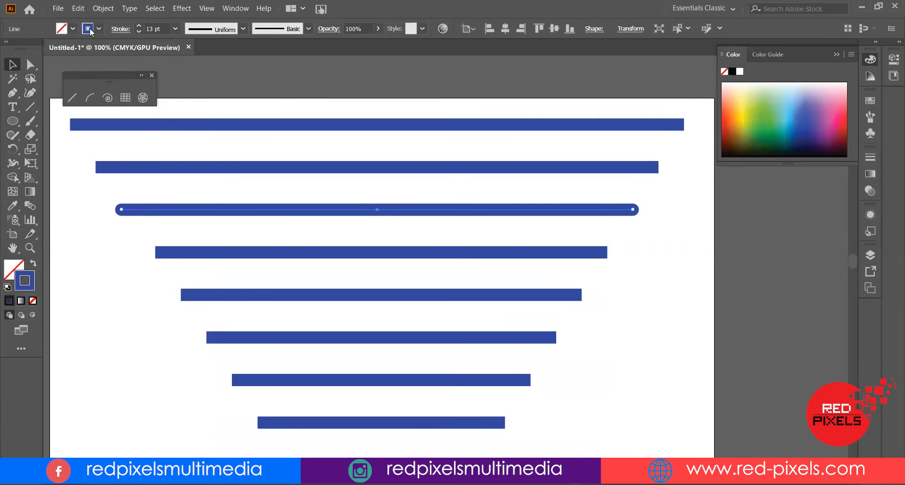
left_click(121, 29)
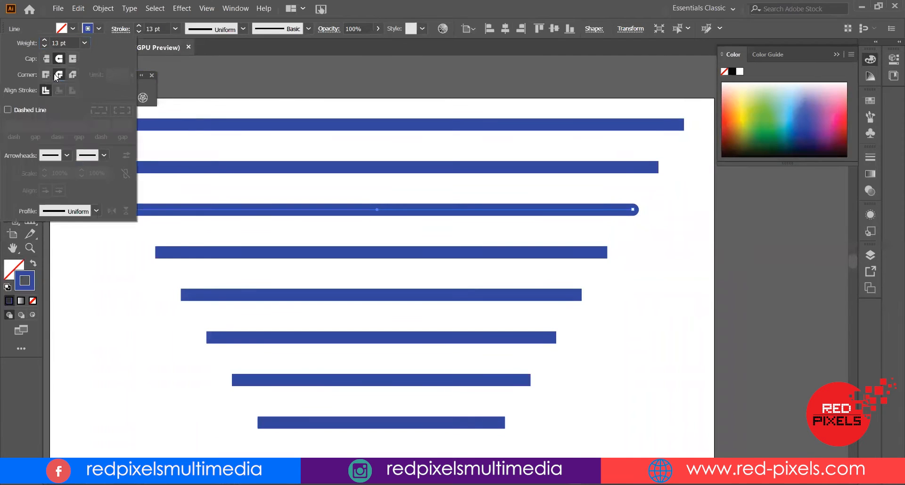
left_click(72, 75)
left_click(46, 74)
Draw a rectangle below the shortest line with the Rectangle tool
left_click_drag(142, 220, 182, 107)
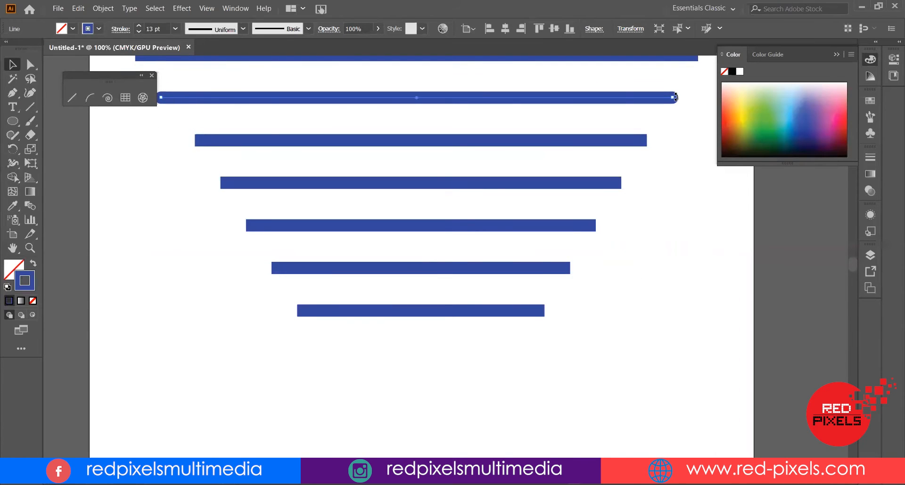
key("m")
mouse_move(289, 222)
left_mouse_down()
mouse_move(581, 377)
mouse_move(586, 396)
left_mouse_up()
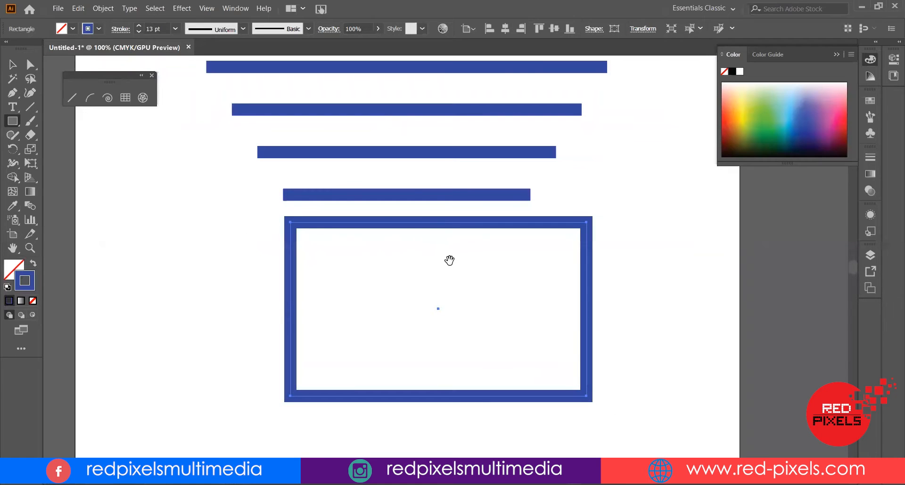
left_click_drag(448, 258, 398, 190)
key("v")
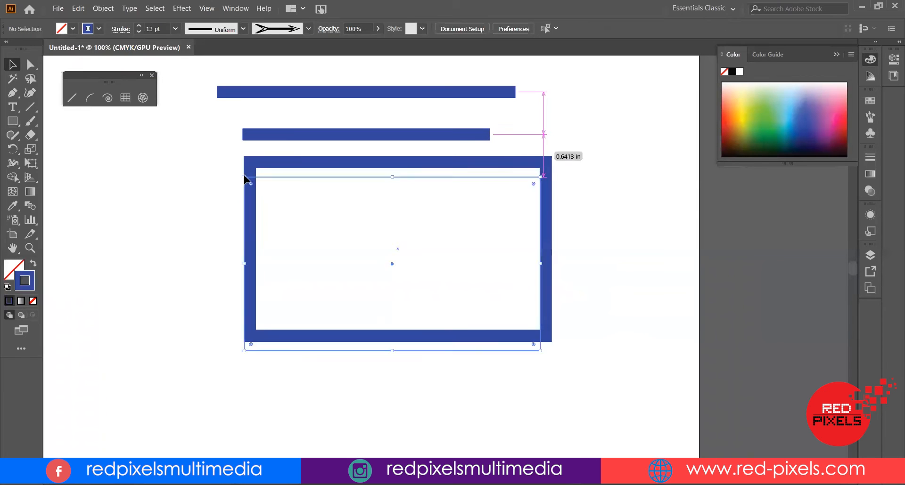
left_click_drag(246, 177, 240, 186)
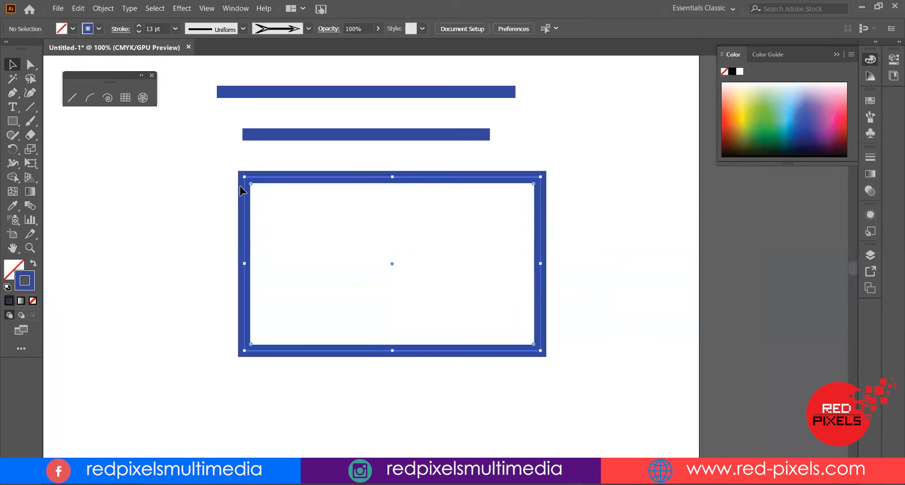
Set the rectangle's stroke corners to Round Join
scroll(464, 175, "up", 1)
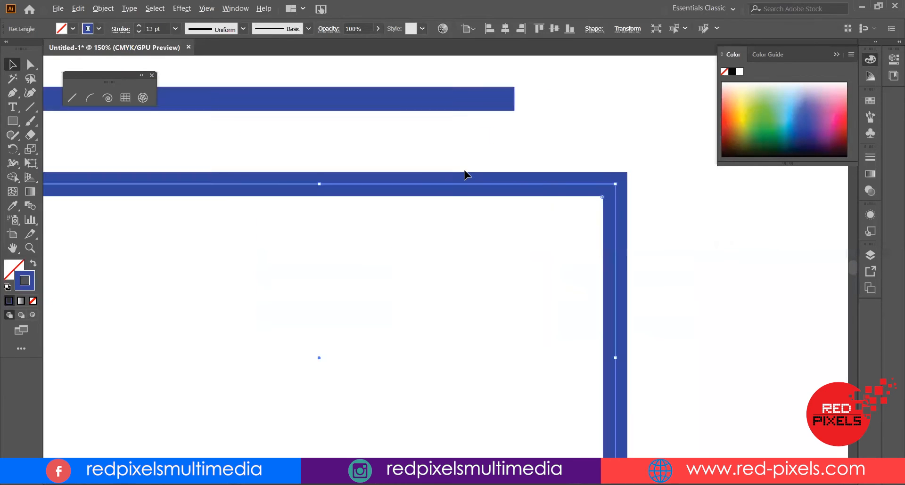
scroll(464, 175, "up", 2)
left_click_drag(338, 162, 275, 182)
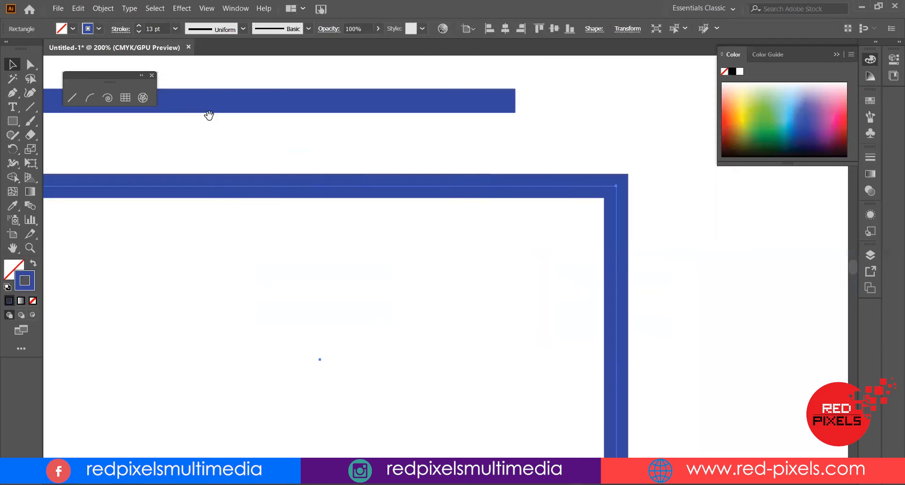
left_click(119, 29)
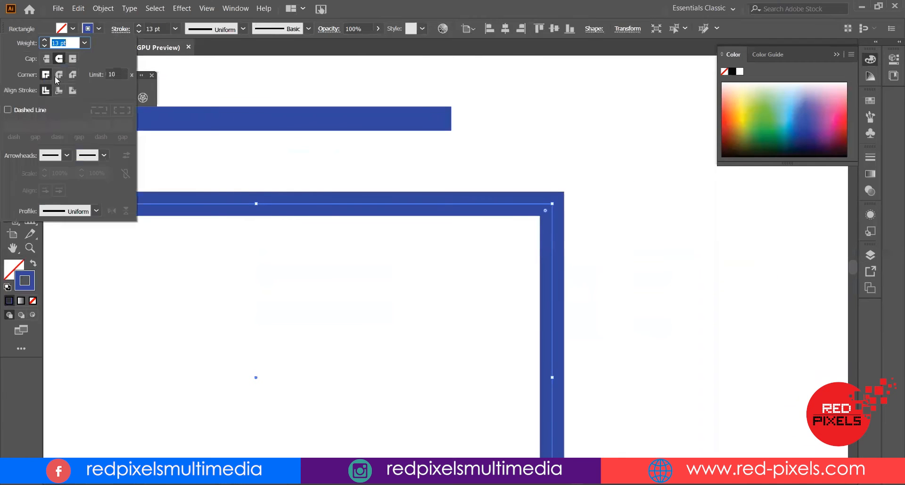
left_click(58, 75)
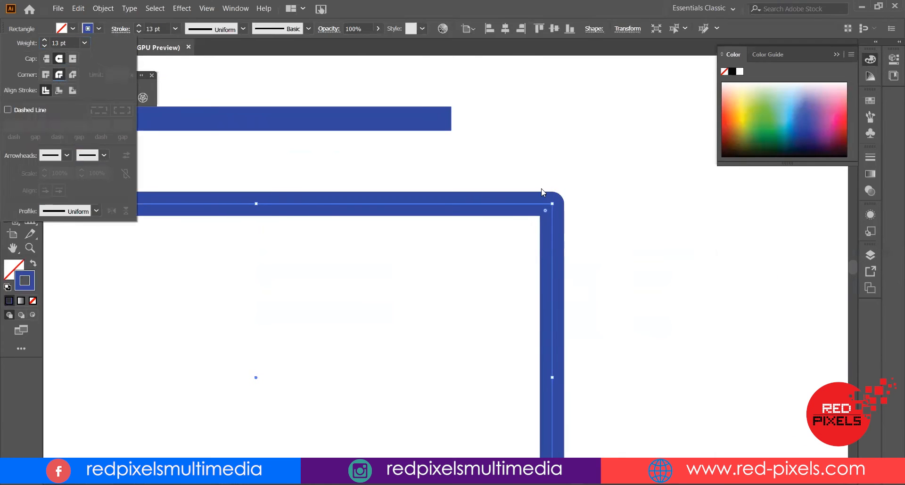
Change the rectangle's stroke corners to Bevel Join
mouse_move(507, 452)
left_mouse_down()
mouse_move(485, 226)
mouse_move(491, 234)
mouse_move(891, 257)
mouse_move(884, 424)
left_mouse_up()
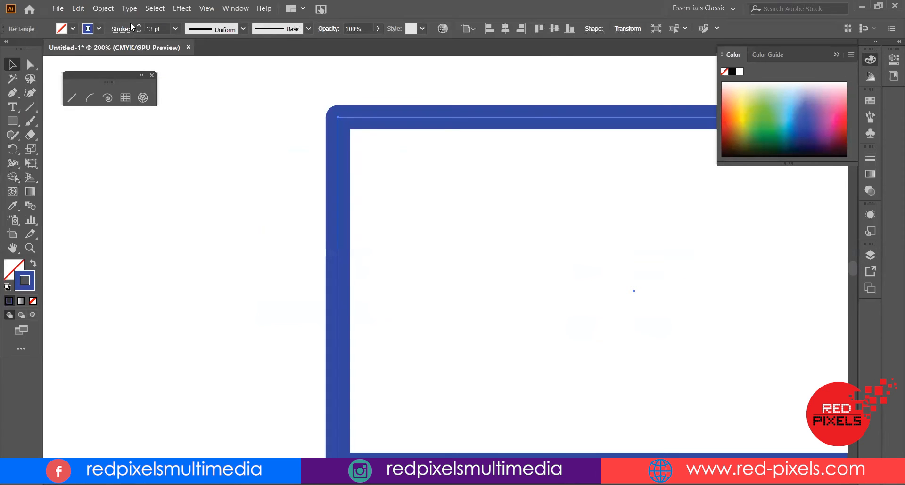
left_click(120, 29)
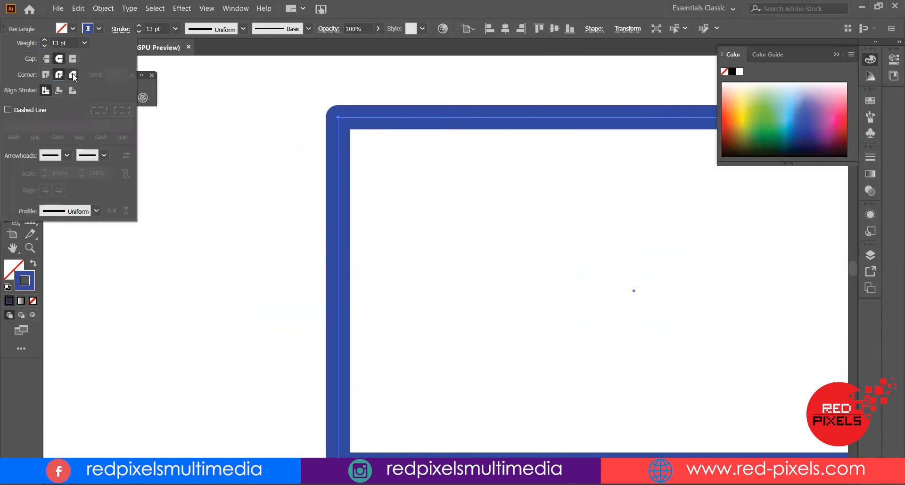
left_click(72, 74)
left_click(311, 132)
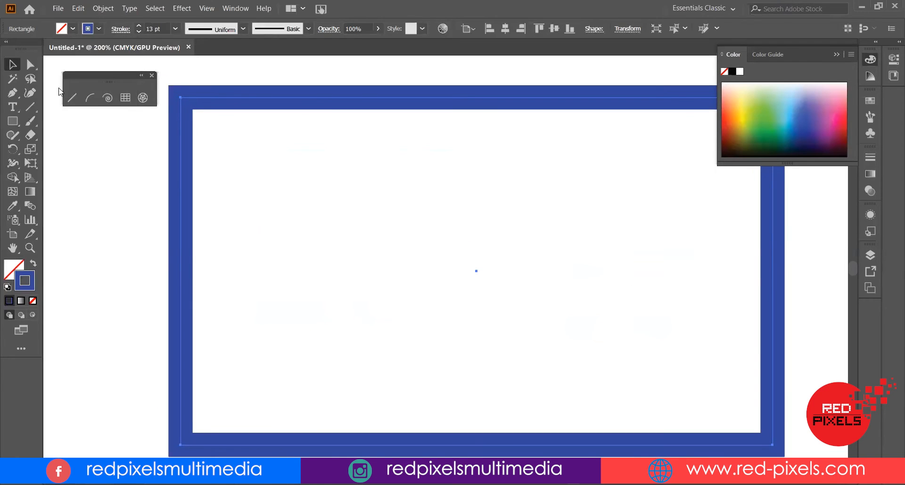
Fill the rectangle with yellow picked from the color spectrum
left_click(120, 29)
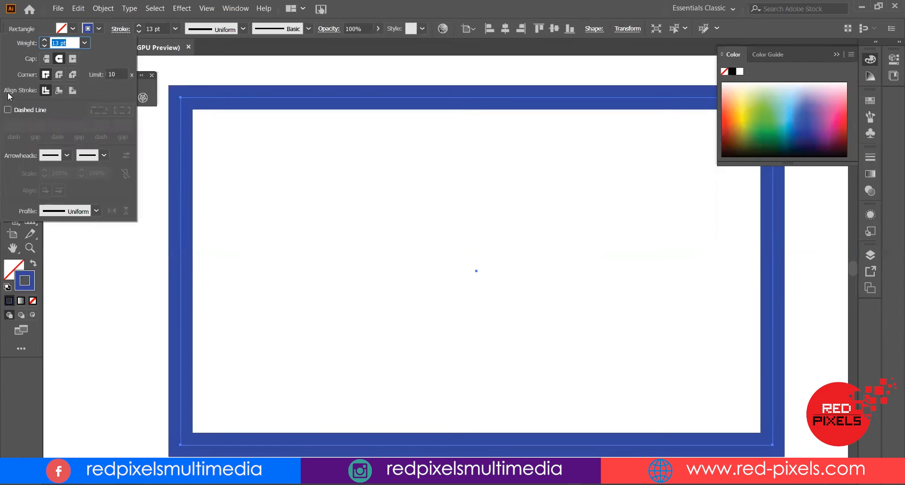
left_click(229, 104)
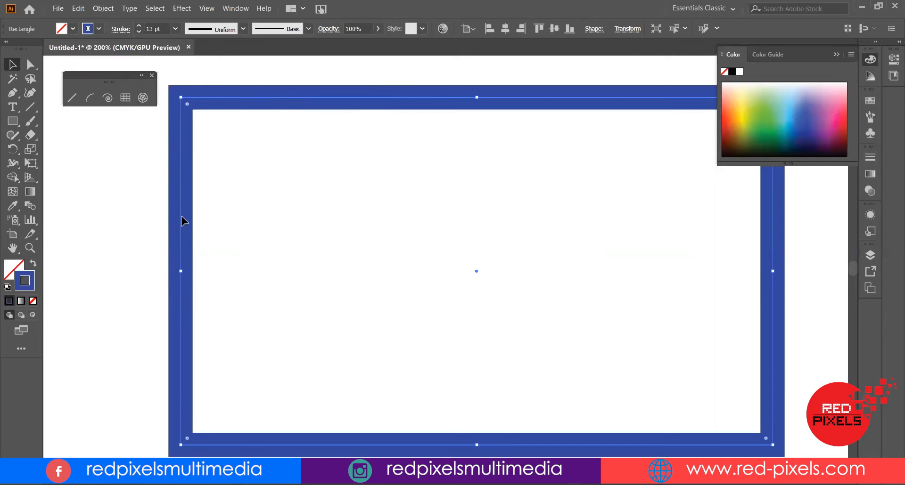
left_click(343, 148)
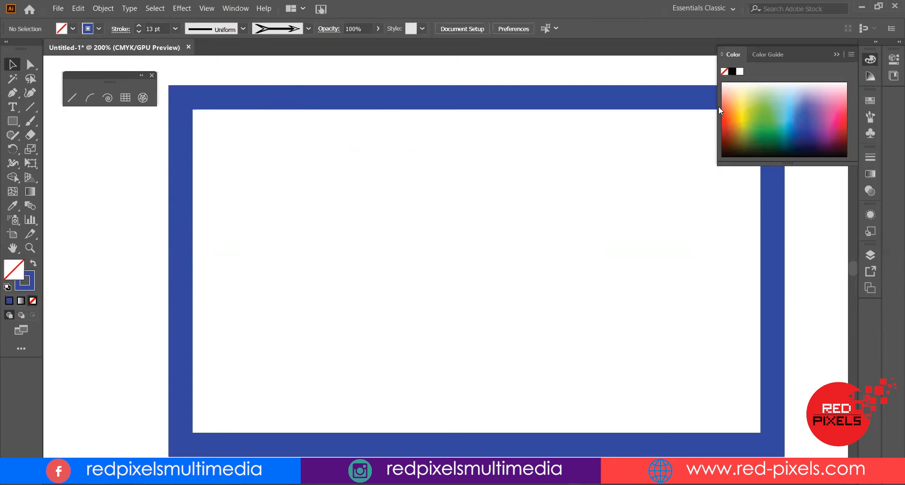
left_click(736, 105)
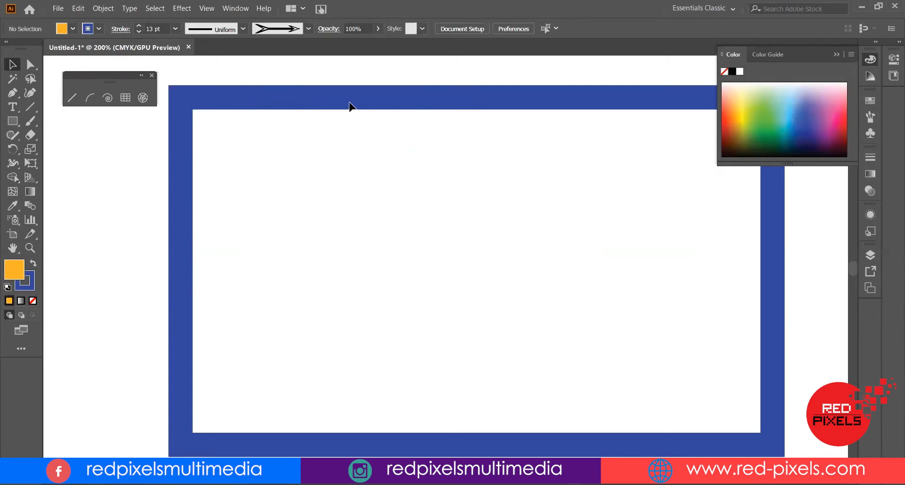
left_click(604, 87)
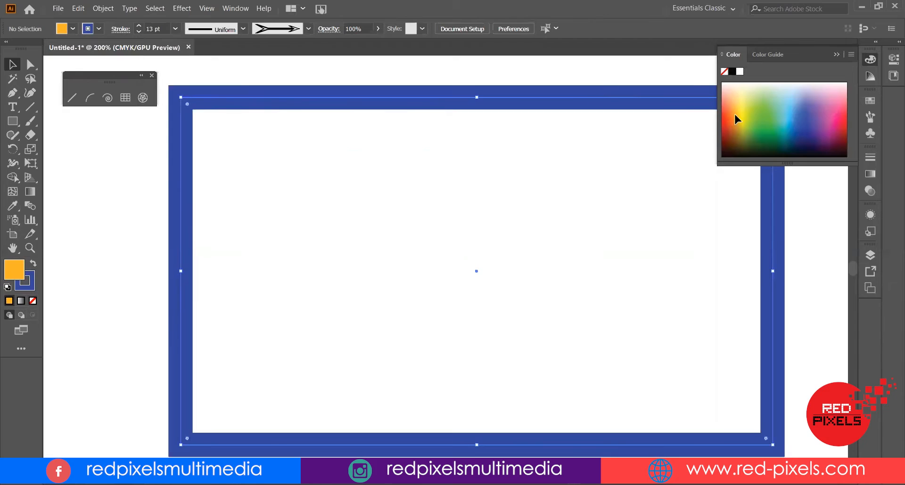
left_click(734, 107)
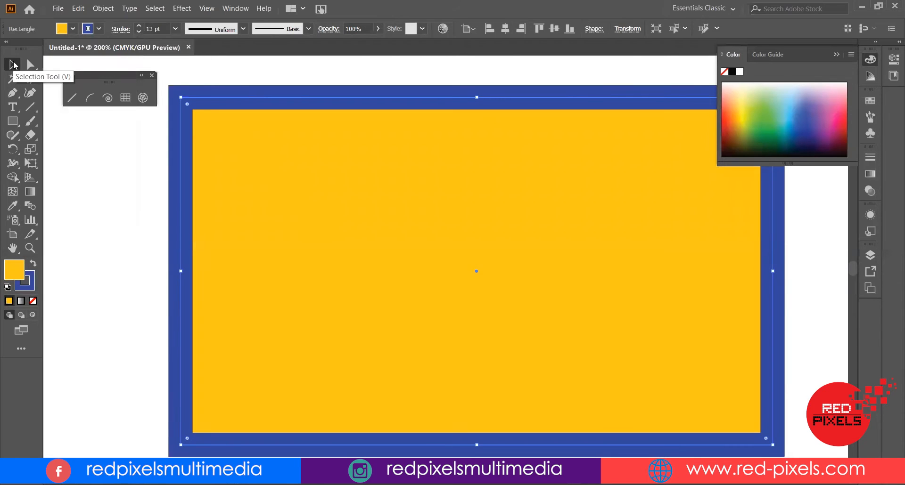
left_click(14, 65)
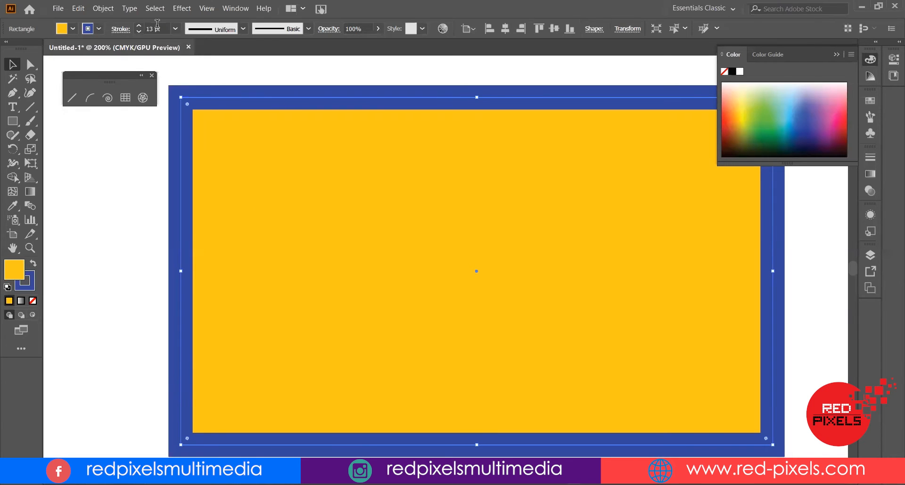
Set the rectangle's stroke weight to 80 pt
left_click_drag(165, 28, 139, 32)
type("80")
key("Return")
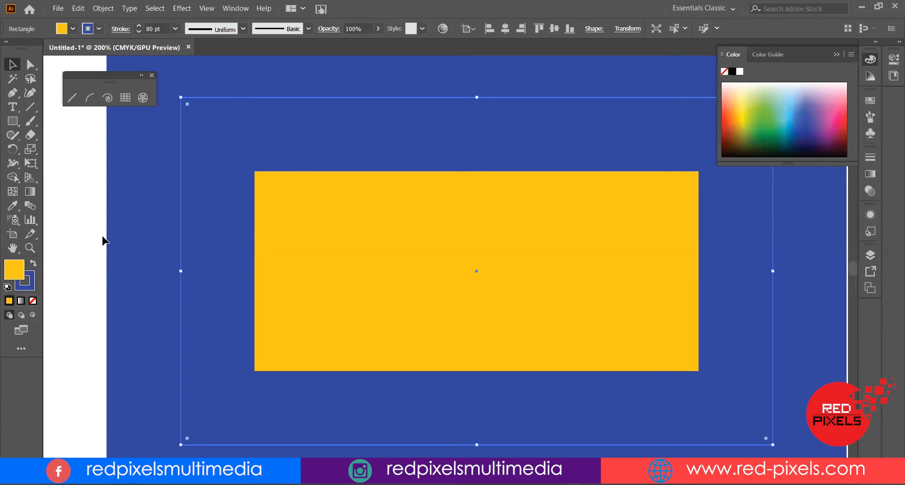
Align the rectangle's stroke to the inside
scroll(206, 202, "down", 3)
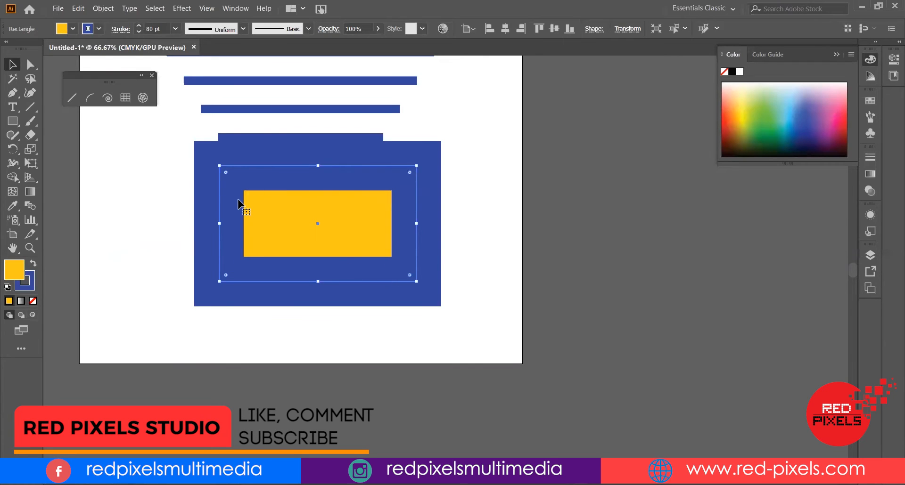
left_click(119, 30)
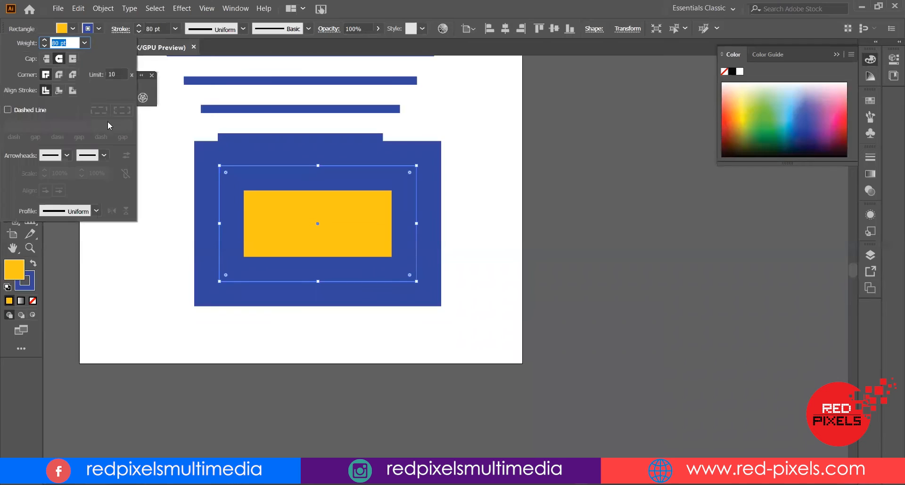
left_click(59, 91)
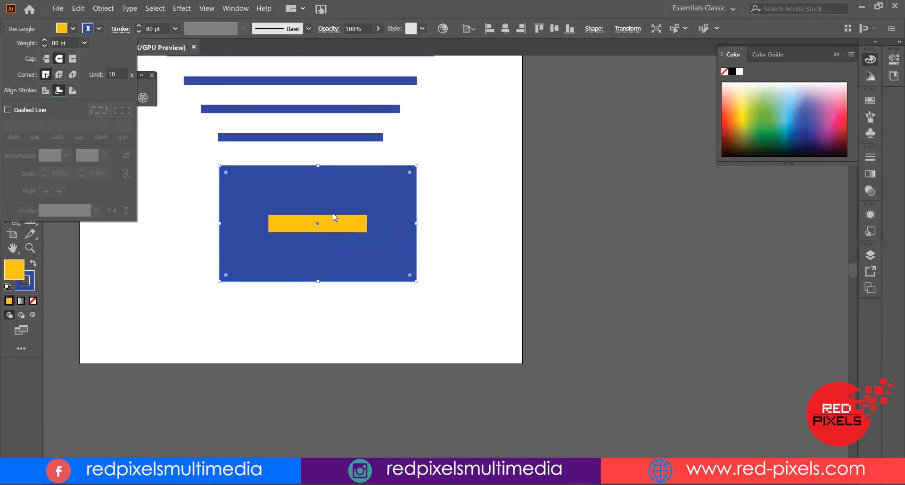
Align the rectangle's stroke to the outside
left_click(72, 91)
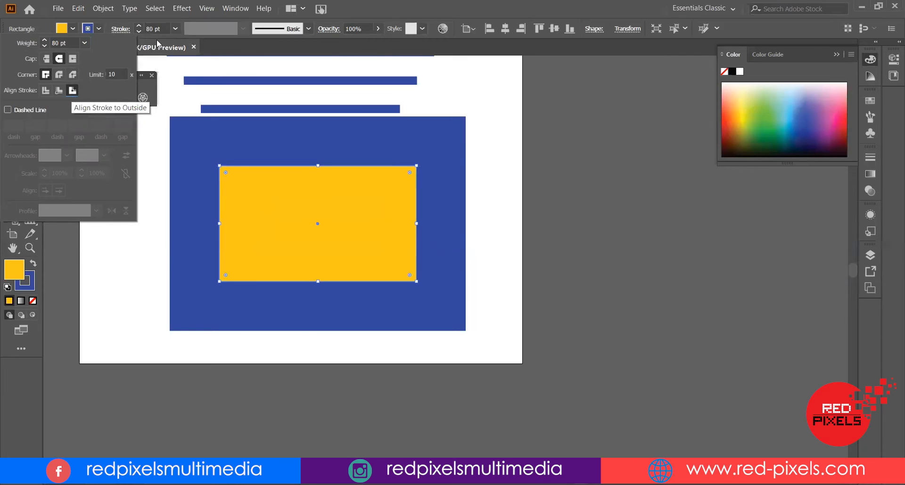
key("Down")
key("Down")
key("Down")
key("Down")
Step the rectangle's stroke weight down gradually to 10 pt
left_click(163, 28)
key("Down")
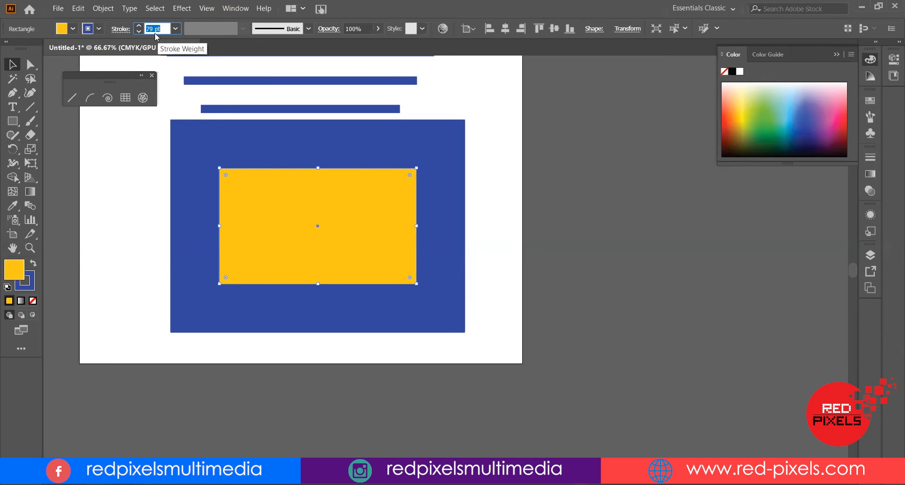
key("Down")
key("Down")
key("Down")
key("Down")
key("Down")
key("Down")
key("Down")
key("Down")
key("Down")
key("Down")
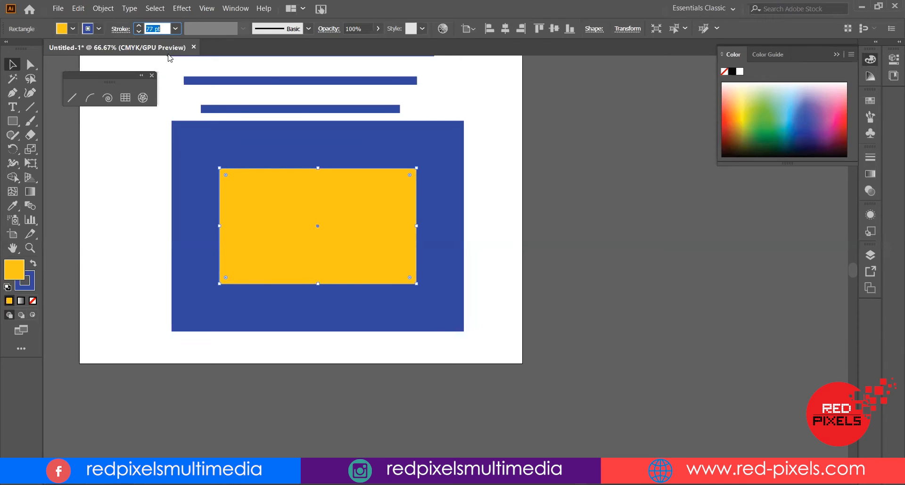
key("Down")
key("Down")
key("Down")
key("Down")
key("Down")
key("Down")
key("Down")
key("Down")
key("Down")
key("Down")
key("Down")
key("Down")
key("Down")
key("Down")
key("Down")
key("Down")
key("Down")
key("Down")
key("Down")
key("Down")
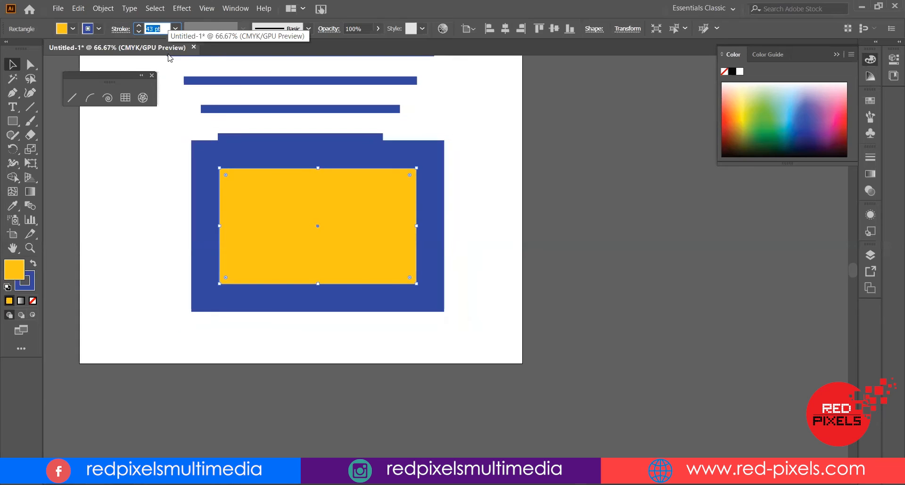
key("shift+Down")
key("shift+Down")
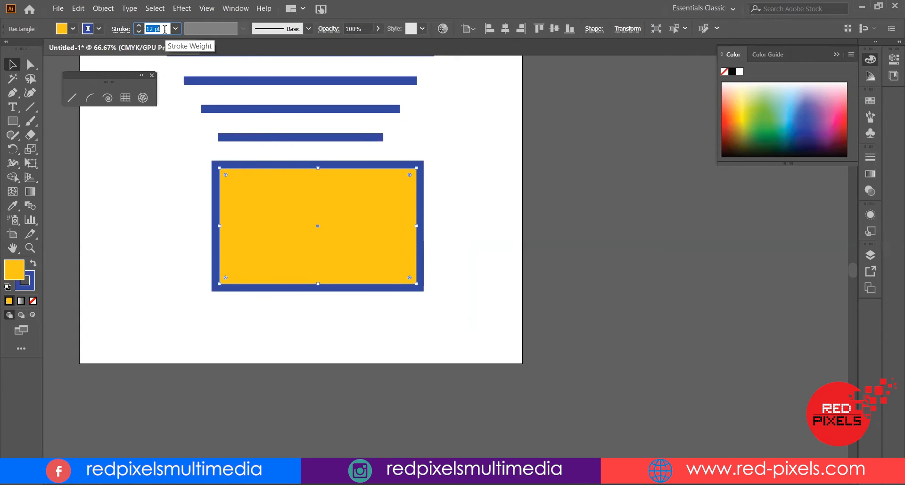
key("Down")
key("Down")
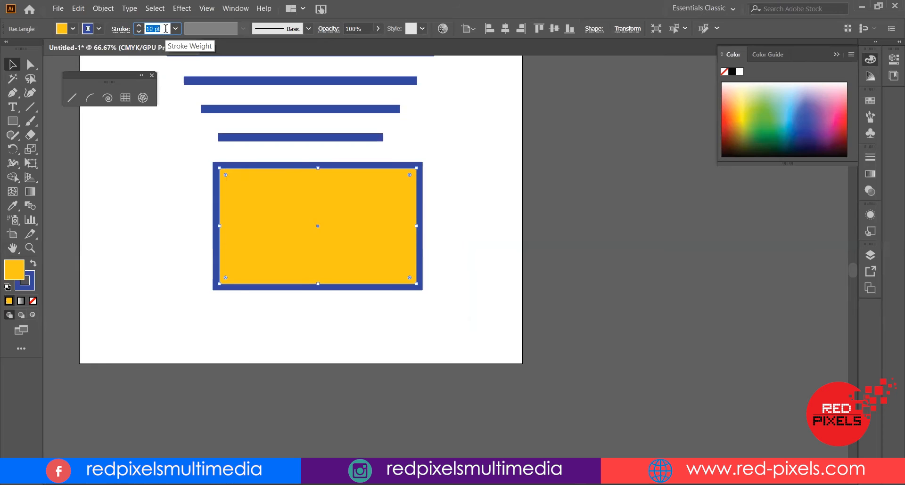
key("shift+Up")
key("shift+Down")
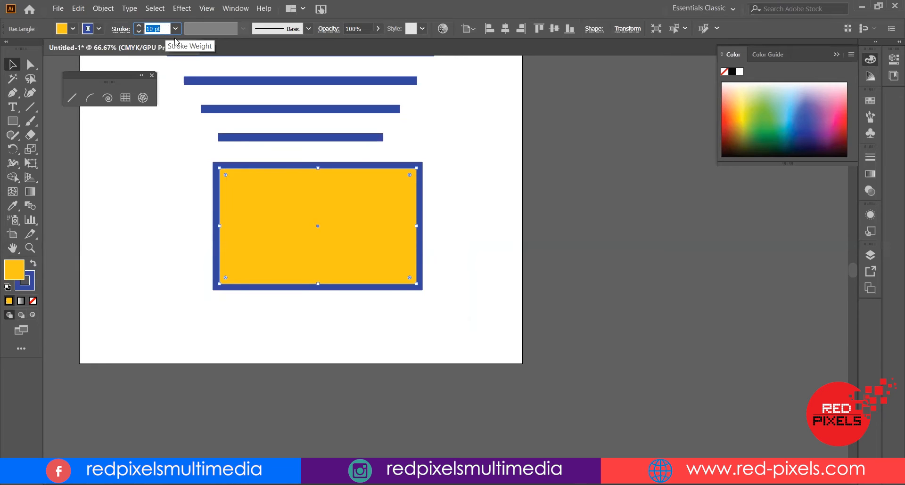
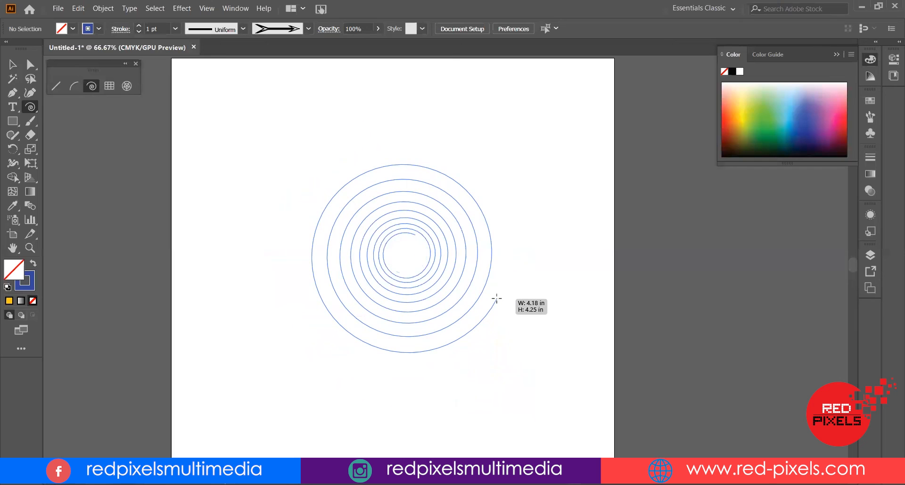
Draw a spiral about 4.2 in wide and set its stroke weight to 10 pt
left_click_drag(497, 298, 490, 295)
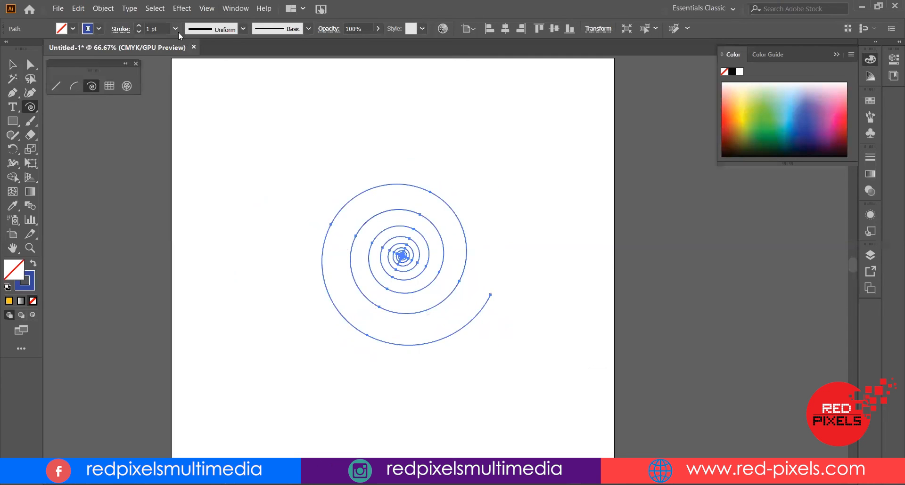
left_click(156, 28)
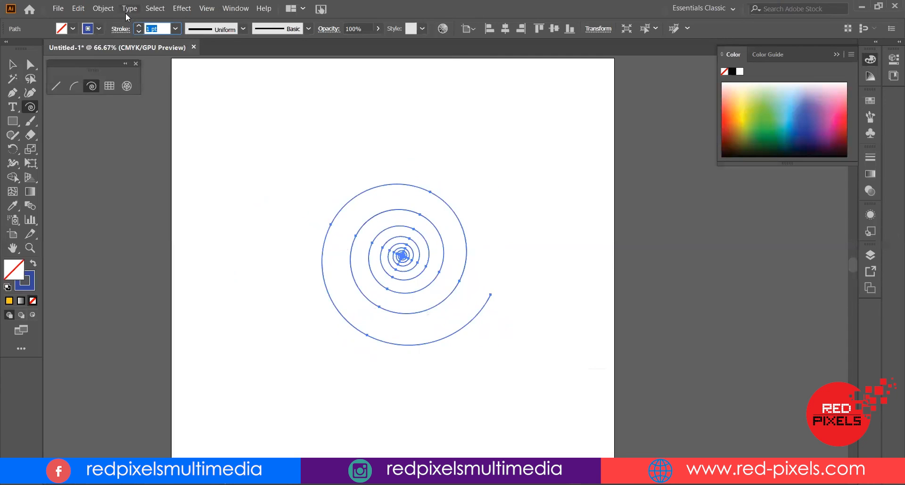
type("10")
key("Return")
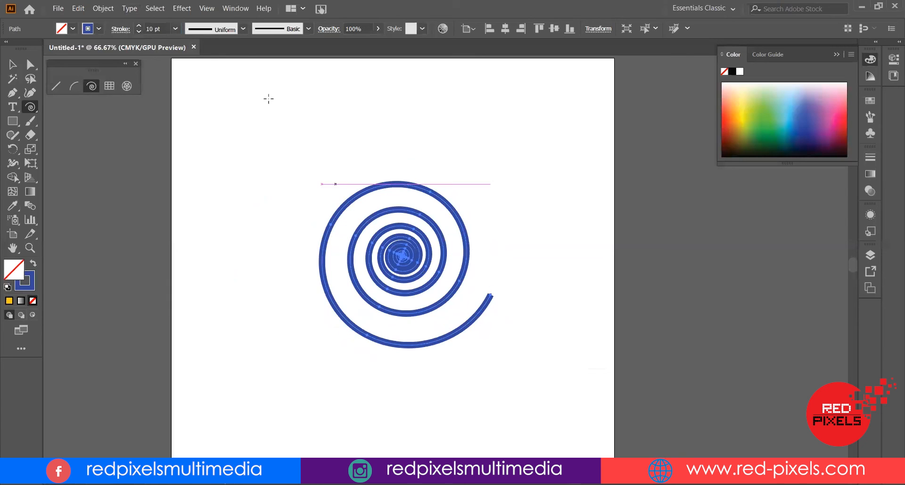
Apply the first variable width profile to the spiral and move it toward the upper left of the artboard
left_click(242, 29)
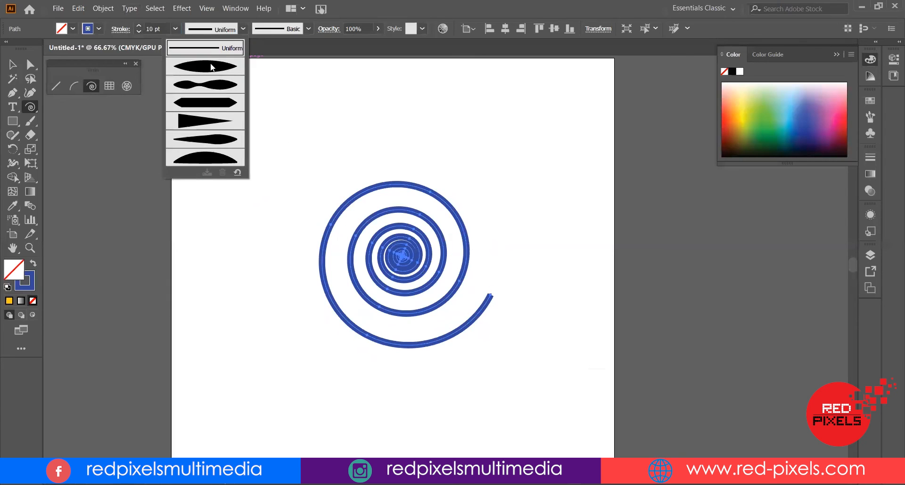
left_click(211, 68)
key("v")
left_click(445, 117)
left_click_drag(468, 250, 411, 155)
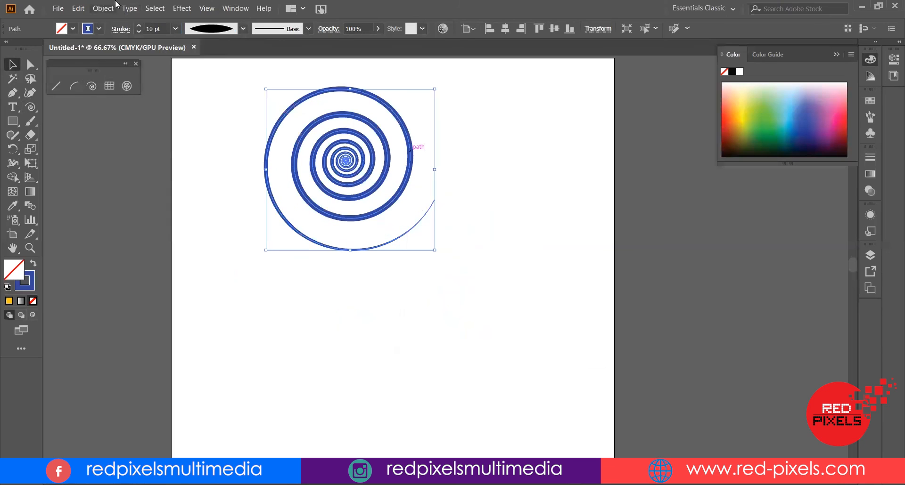
Copy the spiral, paste it in front, and scale the copy down from its top-left corner
left_click(78, 8)
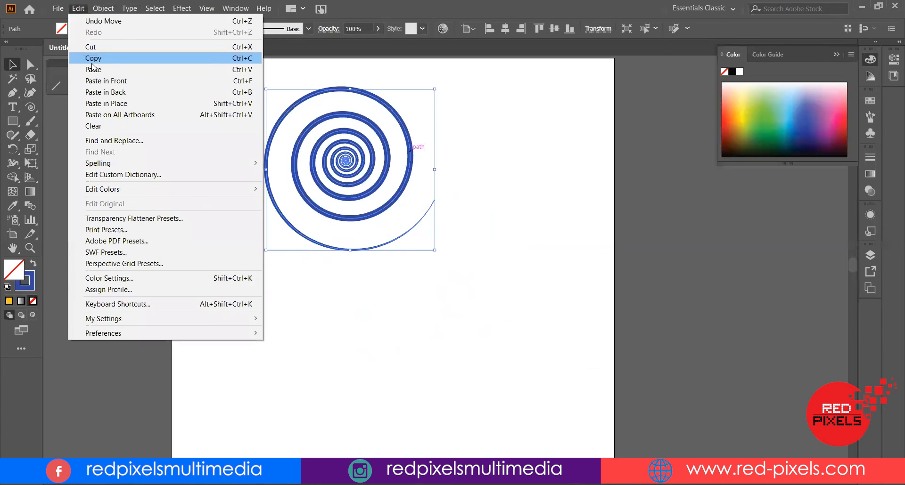
left_click(93, 59)
left_click(78, 8)
left_click(105, 92)
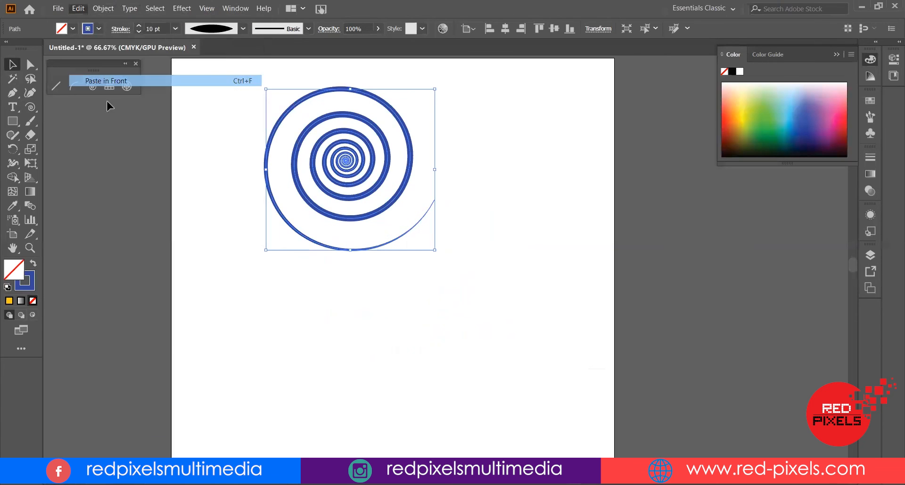
left_click_drag(266, 89, 331, 152)
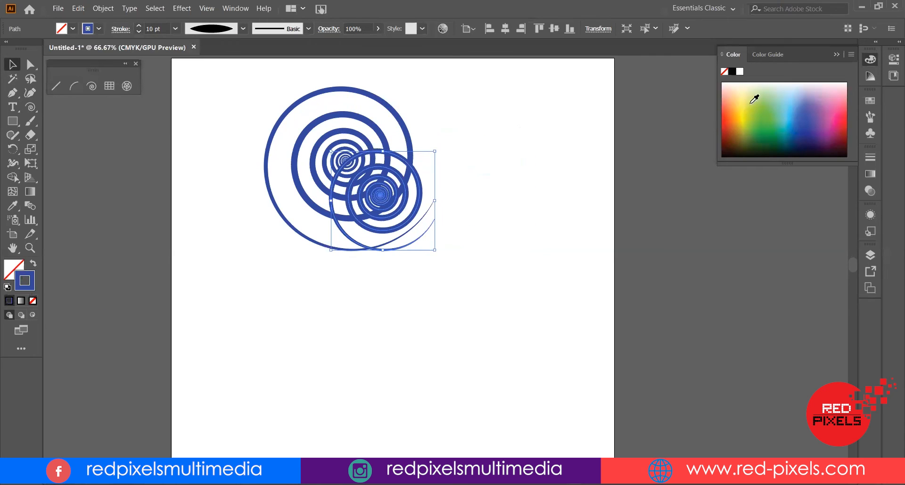
Give the smaller copy an orange stroke and rotate it slightly over the large spiral
left_click(730, 103)
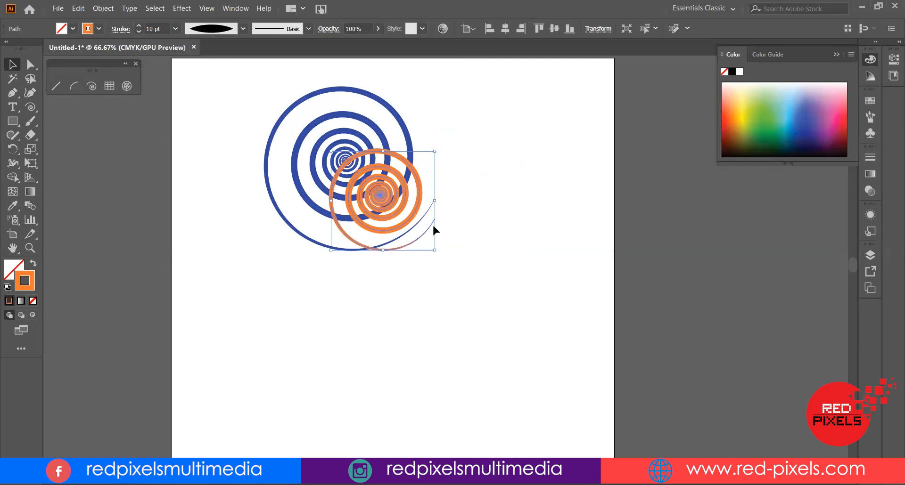
left_click_drag(443, 240, 449, 223)
left_click_drag(399, 196, 392, 199)
scroll(425, 196, "up", 4)
scroll(425, 201, "up", 5)
left_click_drag(282, 234, 578, 186)
scroll(578, 186, "down", 5)
scroll(577, 185, "down", 1)
left_click_drag(643, 154, 555, 220)
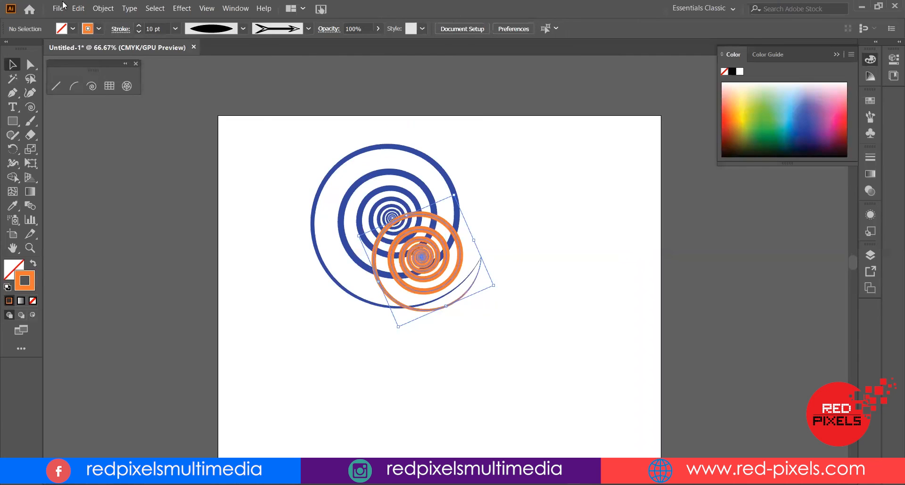
Paste another copy in front, give it a green stroke, and move it to the upper right of the blue spiral
left_click(78, 8)
left_click(76, 9)
left_click(76, 9)
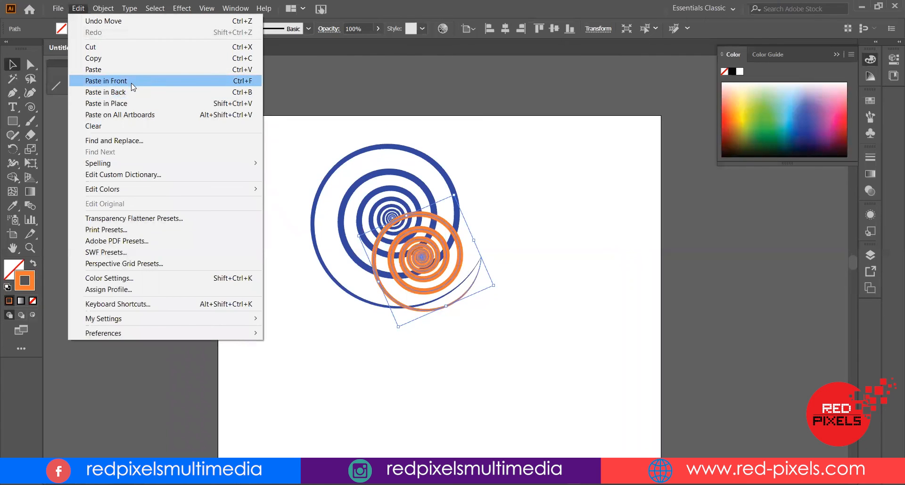
left_click(481, 235)
left_click_drag(777, 120, 771, 100)
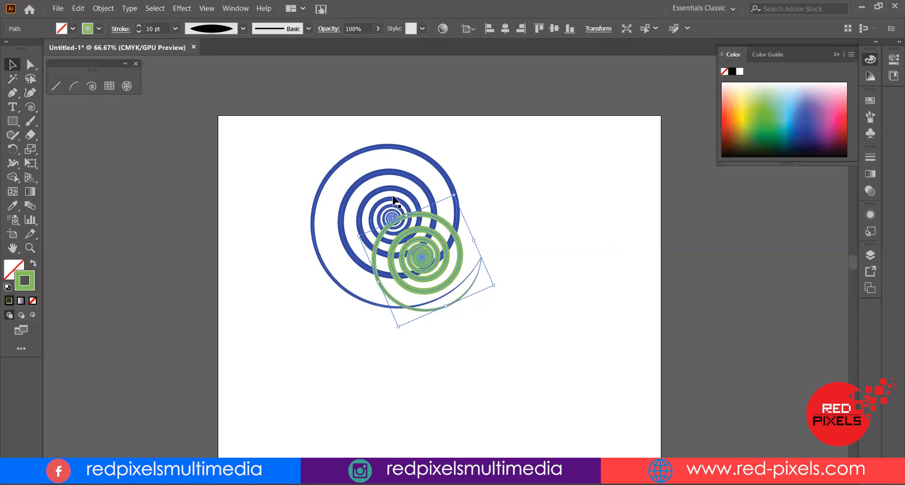
left_click_drag(458, 194, 535, 267)
left_click_drag(430, 258, 459, 206)
Select all three spirals and group them
left_click_drag(306, 325, 432, 213)
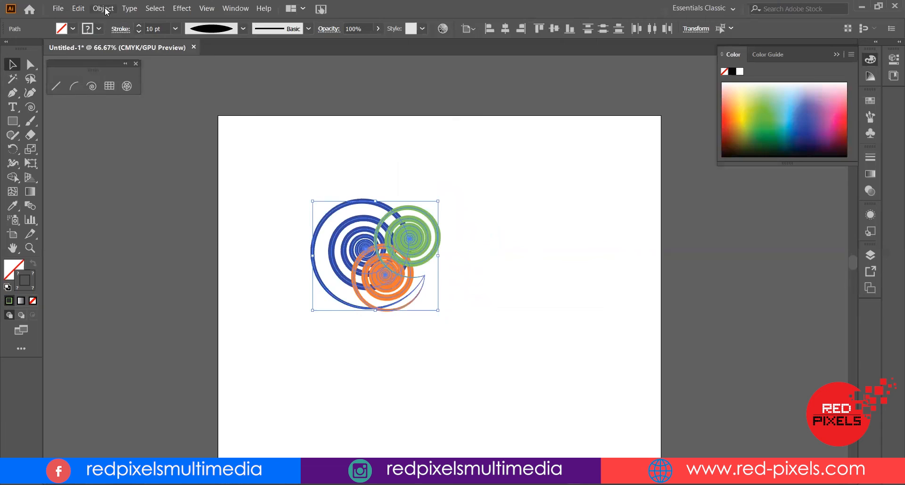
left_click(102, 9)
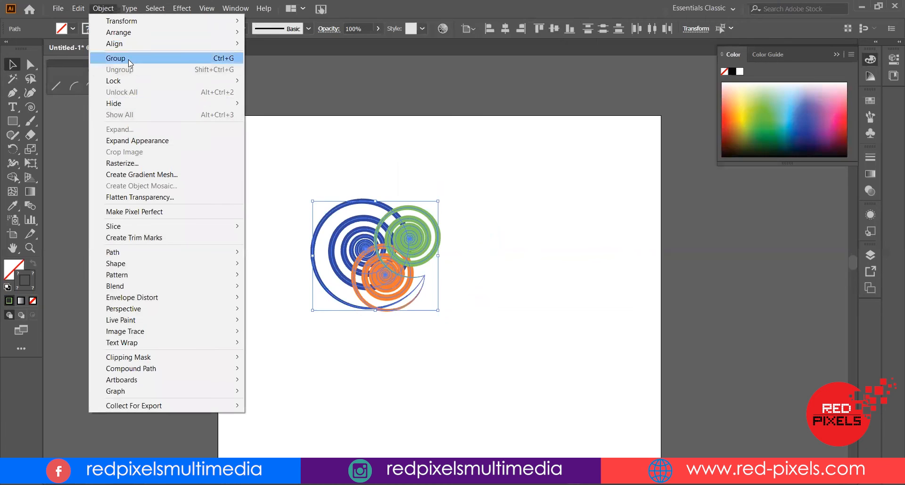
left_click(115, 58)
Move and rotate the spiral group so it sits near the top of the artboard
left_click(335, 331)
left_click_drag(467, 215, 472, 198)
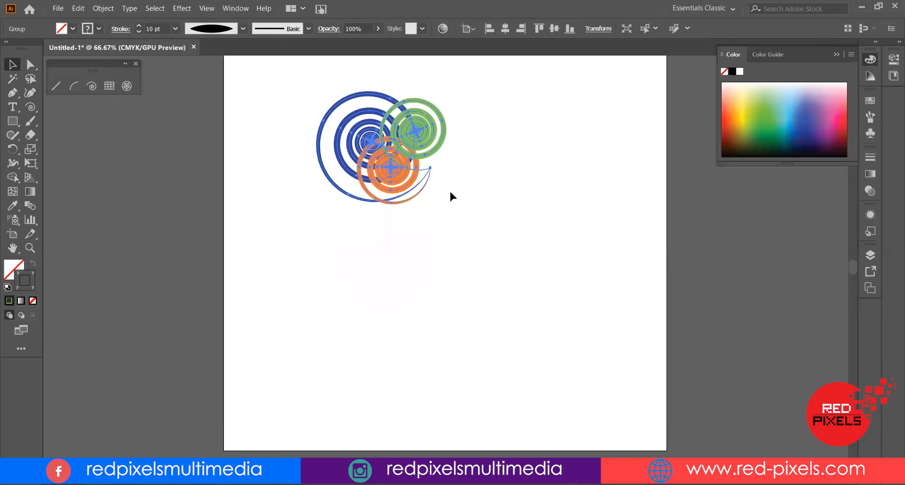
left_click_drag(426, 131, 406, 174)
left_click_drag(358, 203, 449, 241)
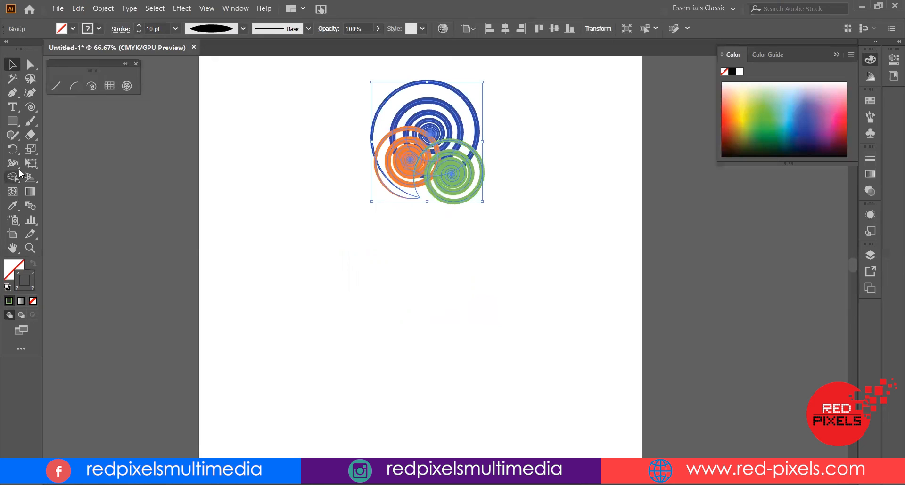
Rotate a copy of the group 30° around a point below it with the Rotate tool
left_click(13, 149)
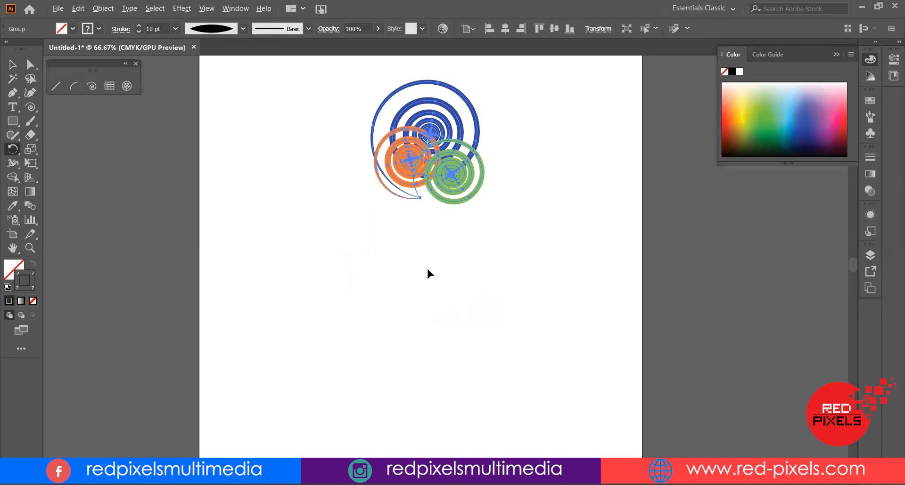
left_click(428, 269, "alt")
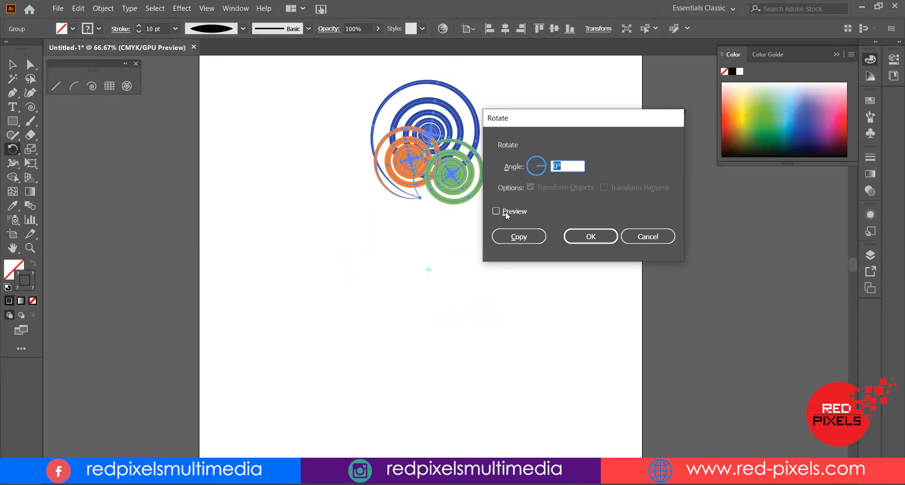
type("30")
left_click(516, 212)
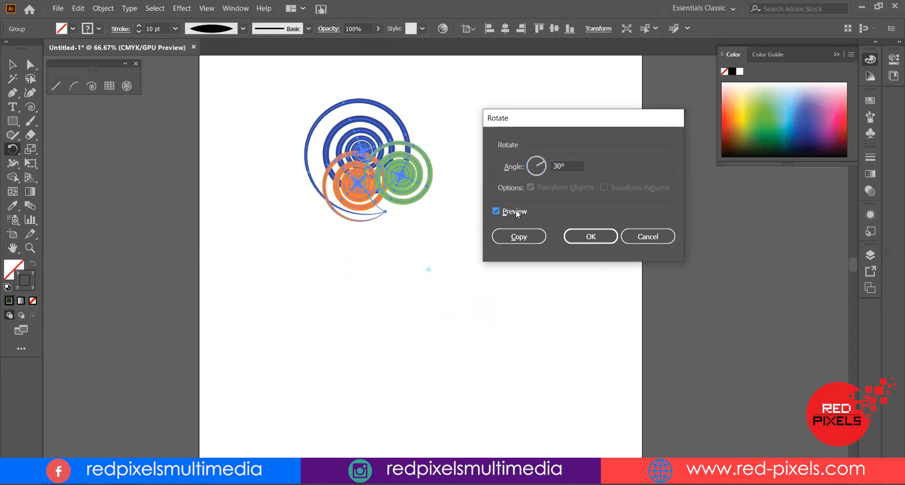
left_click(513, 237)
Repeat the rotated copy until the spiral groups form a complete ring
key("ctrl+d")
key("ctrl+d")
key("ctrl+d")
key("ctrl+d")
key("ctrl+d")
key("ctrl+d")
key("ctrl+d")
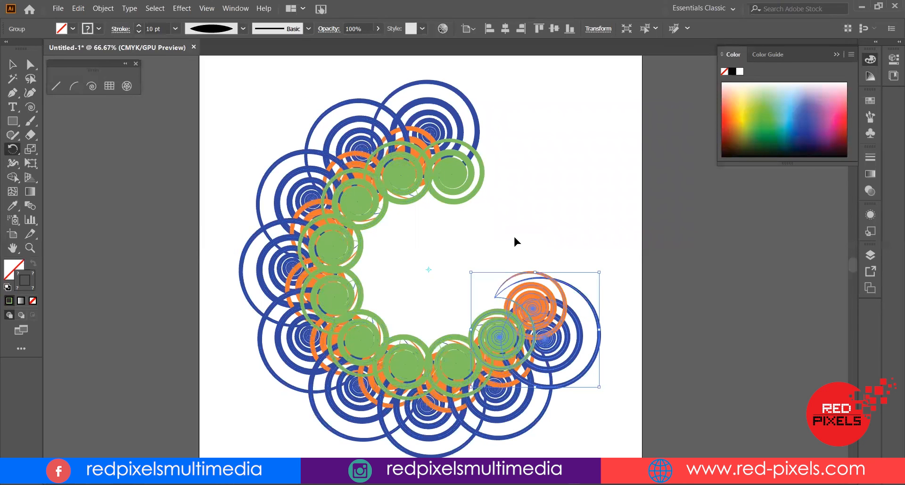
key("ctrl+d")
key("ctrl+d")
key("ctrl+d")
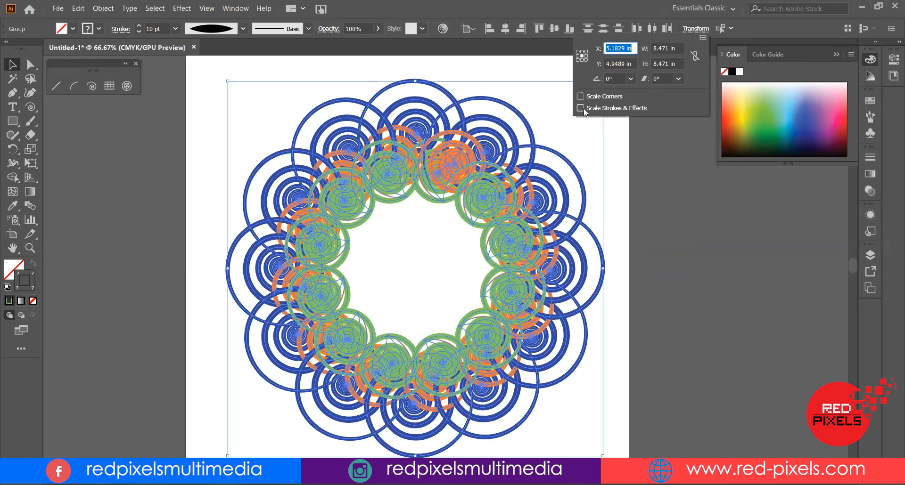
Enable Scale Strokes & Effects and scale the ring down into the top-left corner
left_click(581, 108)
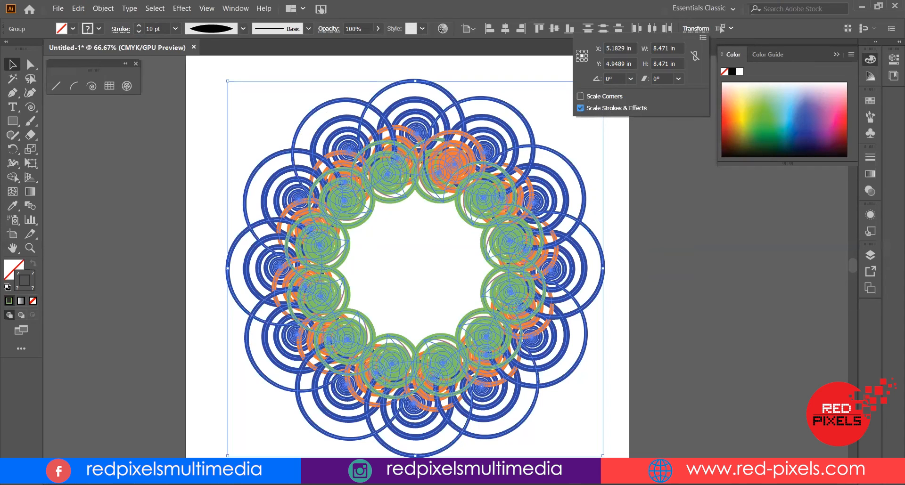
left_click_drag(600, 455, 327, 194)
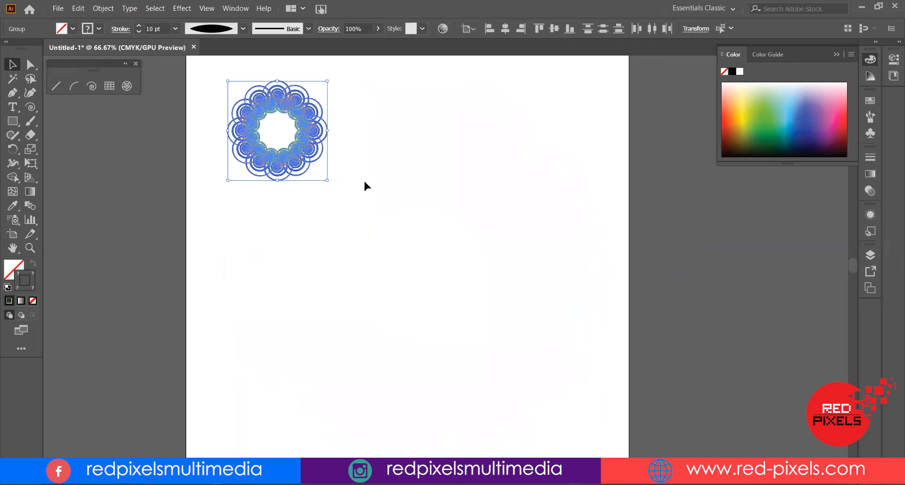
left_click(357, 241)
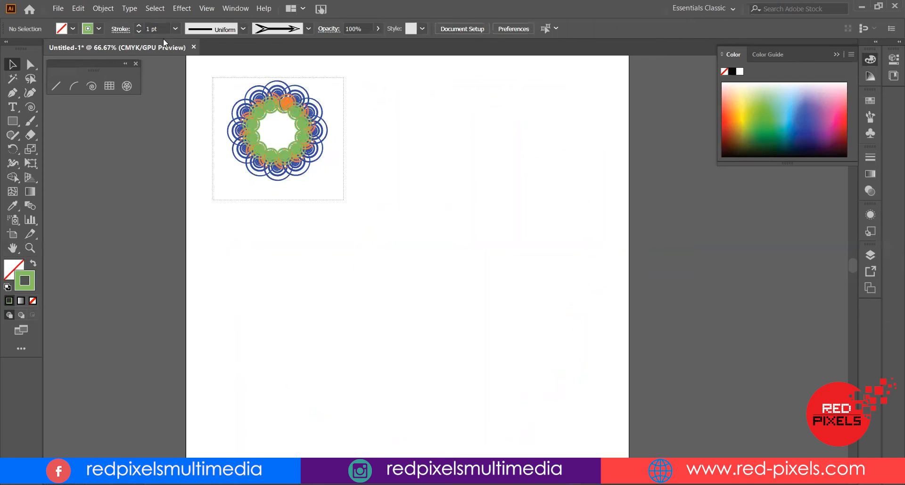
Select the whole ring and scale it back up across the artboard
key("ctrl+a")
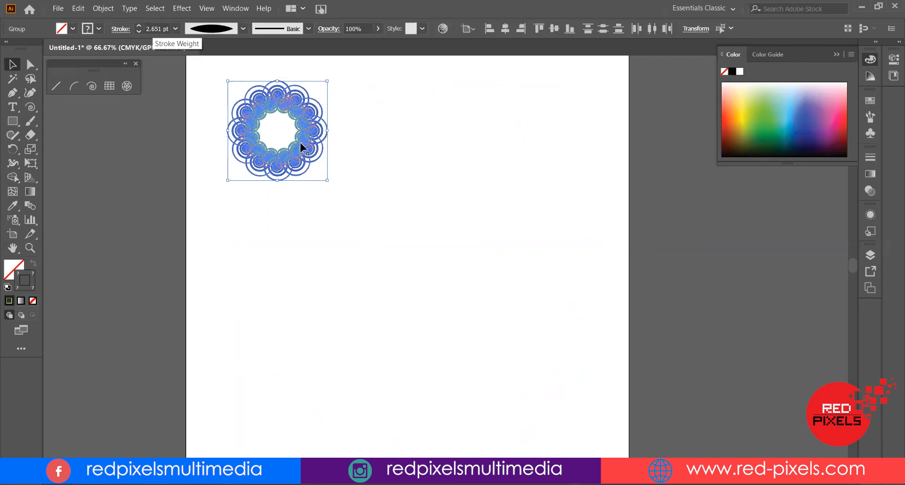
left_click_drag(329, 180, 612, 183)
scroll(160, 30, "up", 6)
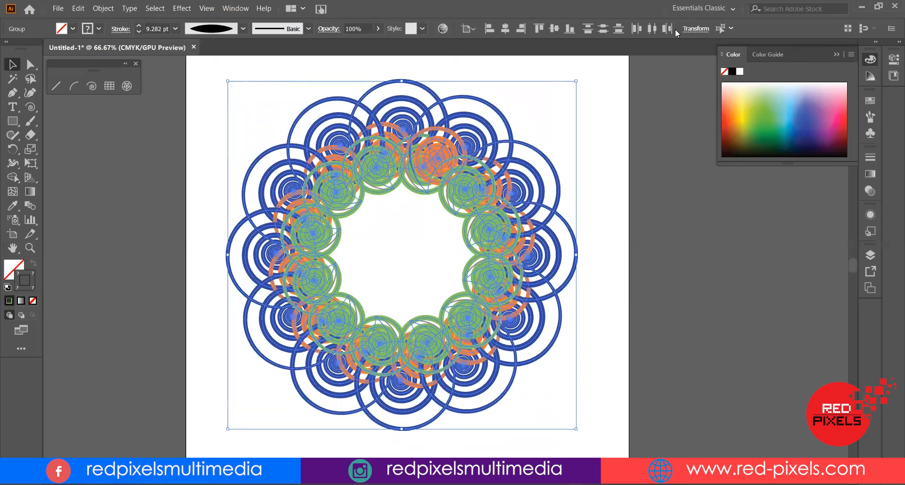
Disable Scale Strokes & Effects and scale the ring down again into the top-left corner
left_click(580, 108)
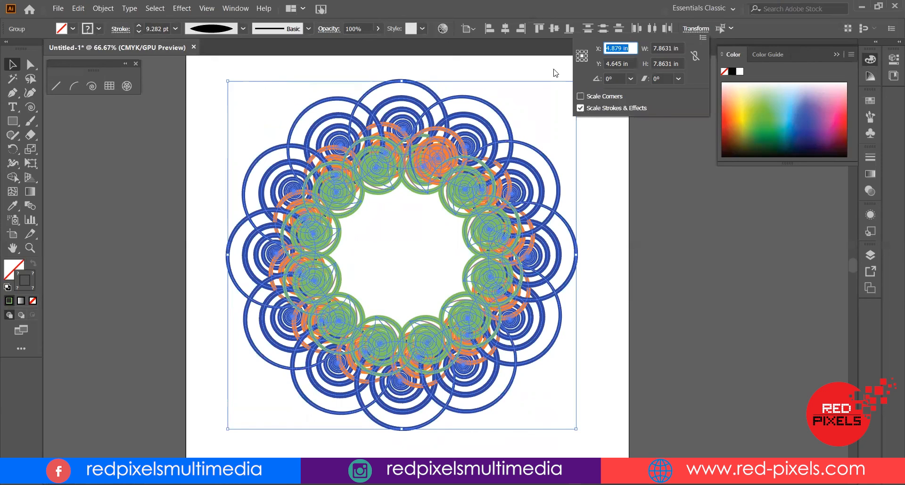
mouse_move(574, 429)
left_mouse_down()
mouse_move(533, 402)
mouse_move(325, 166)
left_mouse_up()
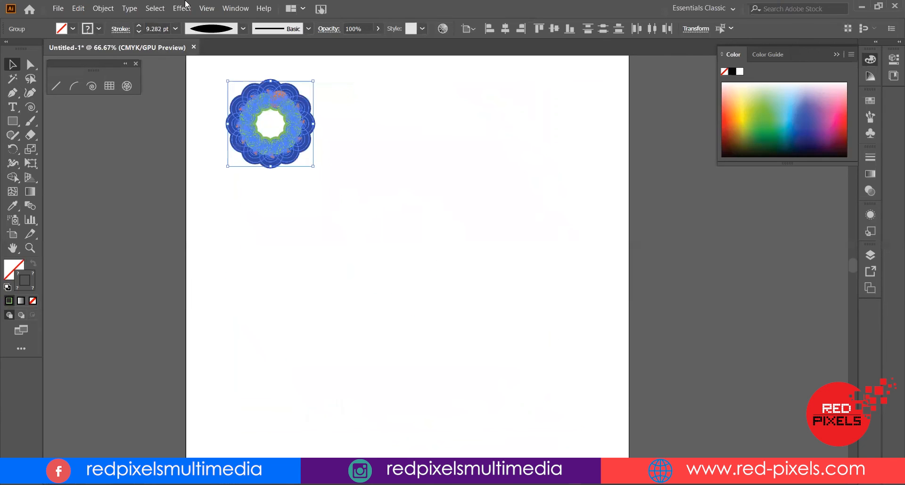
Set the ring's stroke weight to 3 pt
left_click(169, 28)
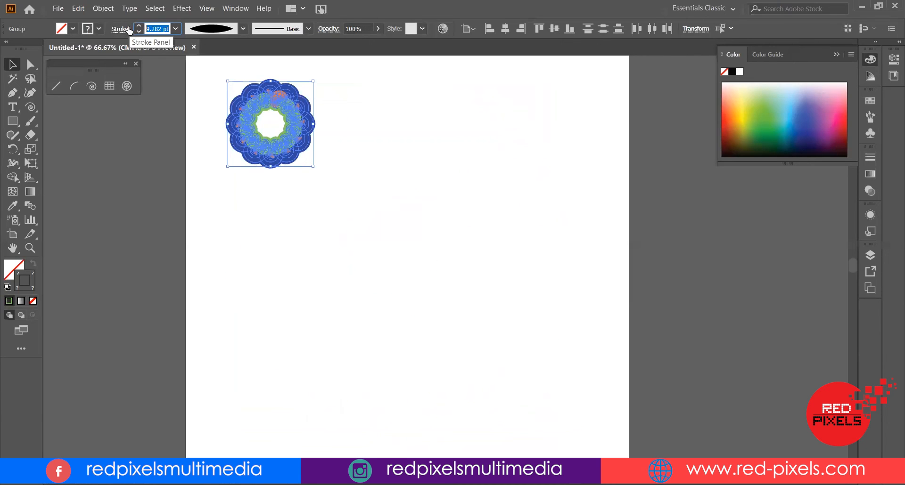
type("3")
key("Return")
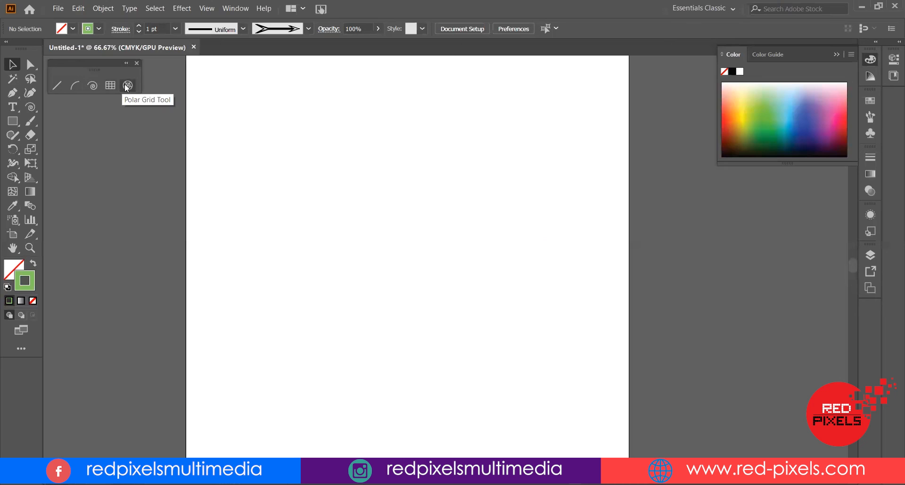
left_click(110, 85)
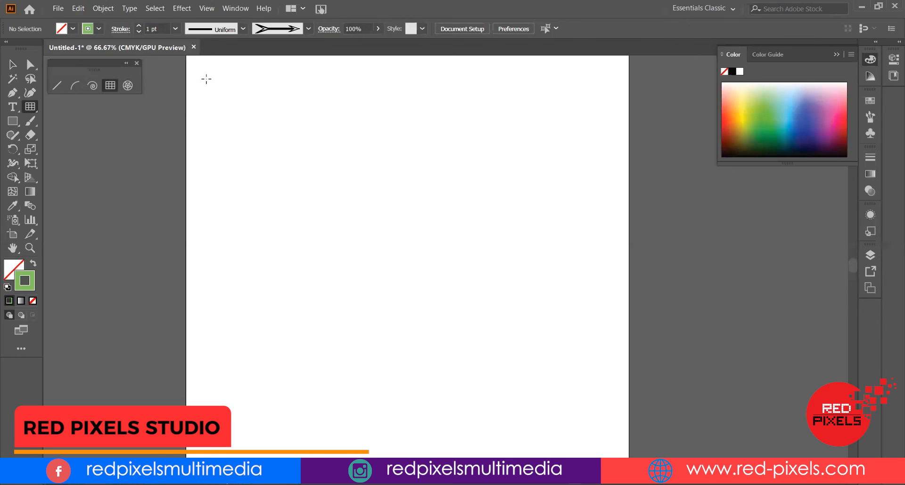
left_click_drag(204, 73, 606, 353)
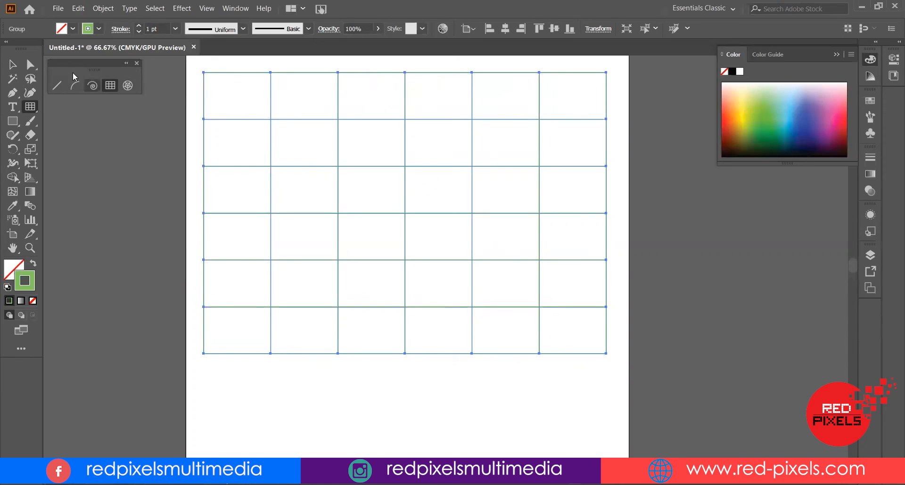
left_click(13, 65)
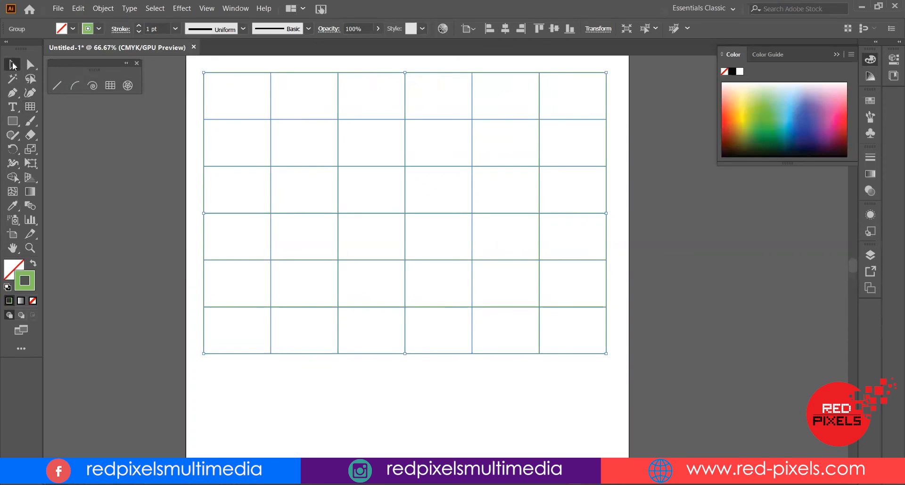
key("Delete")
Draw a rectangular grid about 8.5 × 5.4 in with 8 rows and 13 columns
left_click(109, 86)
left_click_drag(206, 79, 593, 331)
key("Up")
key("Up")
key("Up")
key("Up")
key("Up")
key("Up")
key("Up")
key("Up")
key("Up")
key("Up")
key("Up")
key("Up")
key("Up")
key("Up")
key("Up")
key("Up")
key("Up")
key("Up")
key("Up")
key("Up")
key("Up")
key("Down")
key("Down")
key("Down")
key("Down")
key("Down")
key("Down")
key("Down")
key("Down")
key("Down")
key("Down")
key("Down")
key("Down")
key("Down")
key("Down")
key("Down")
key("Down")
key("Down")
key("Down")
key("Down")
key("Down")
key("Up")
left_click_drag(594, 331, 594, 330)
key("Down")
key("Up")
key("Up")
key("Up")
key("Up")
key("Up")
key("Right")
key("Right")
key("Right")
key("Right")
key("Right")
key("Right")
key("Right")
key("Right")
key("Right")
key("Right")
key("Right")
key("Right")
key("Right")
key("Right")
key("Right")
key("Right")
key("Right")
key("Left")
key("Left")
key("Left")
key("Left")
key("Left")
key("Left")
key("Left")
key("Left")
key("Left")
key("Left")
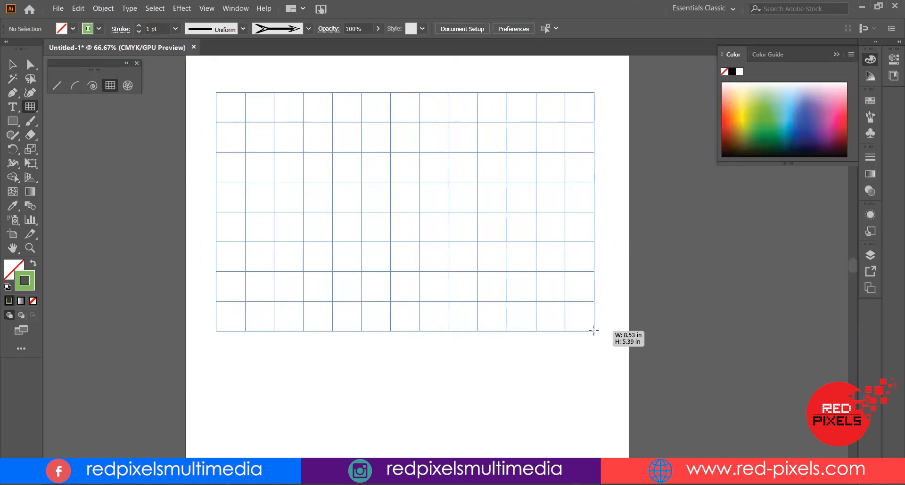
left_click_drag(594, 331, 591, 325)
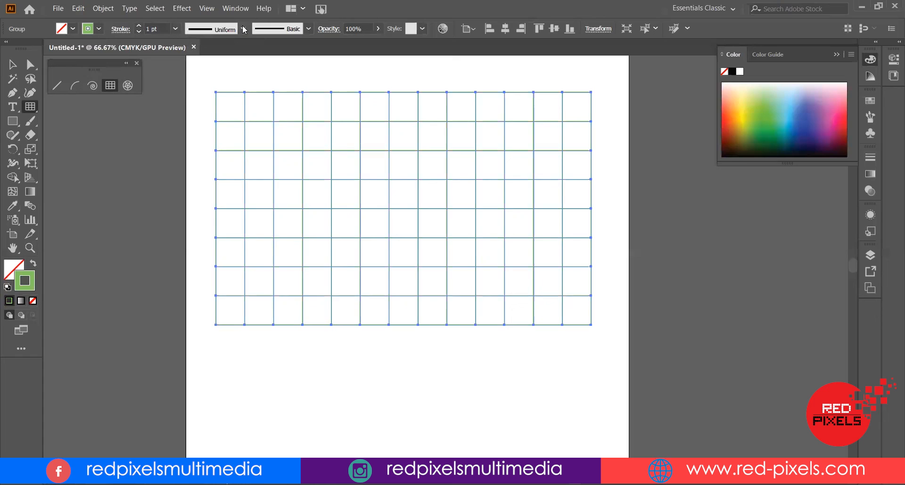
Delete the rectangular grid and draw a new rectangular grid of 8 rows and 13 columns across the artboard
left_click(12, 64)
key("Delete")
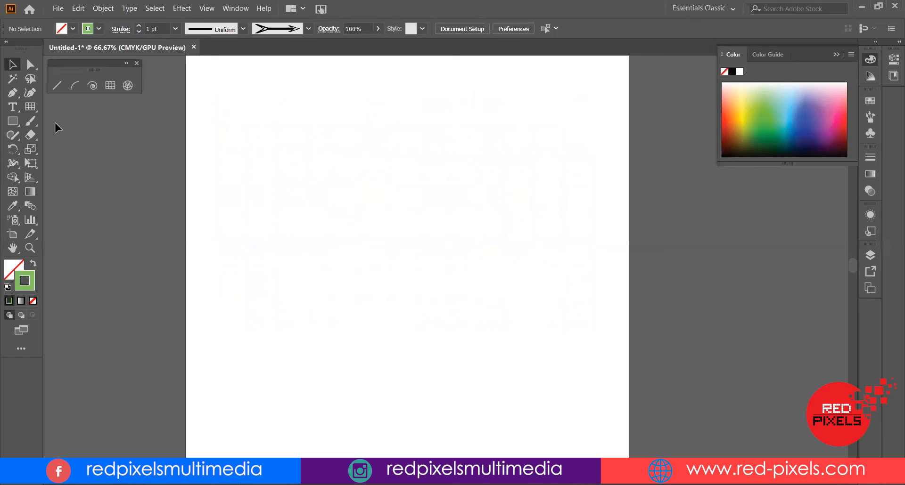
left_click(110, 86)
left_click_drag(525, 297, 598, 308)
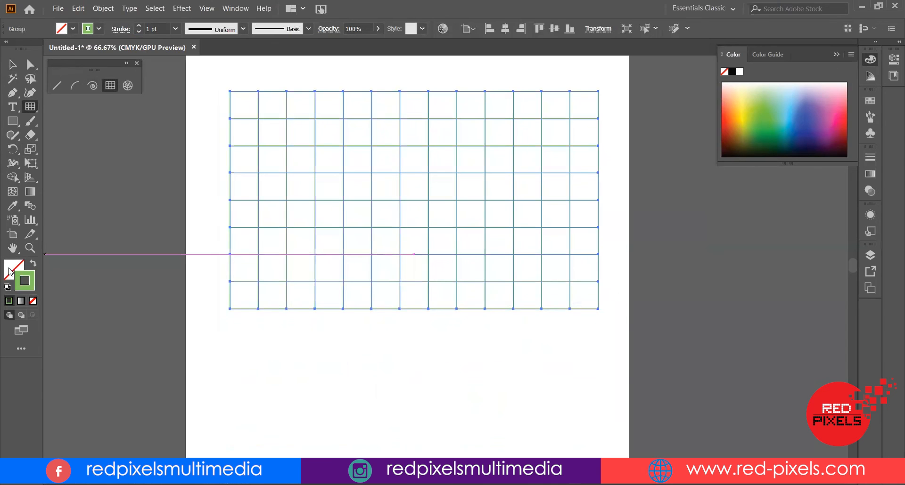
Fill the new grid with a blue colour from the colour spectrum
left_click(9, 271)
left_click(805, 109)
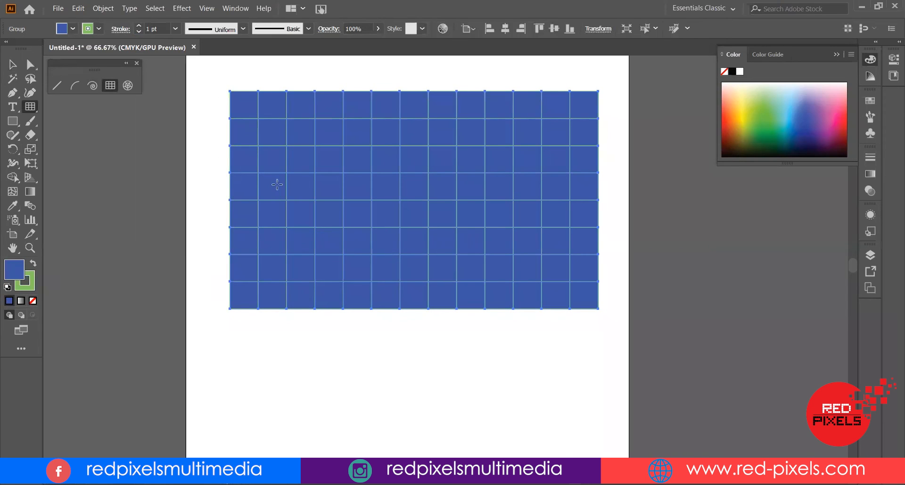
left_click(12, 65)
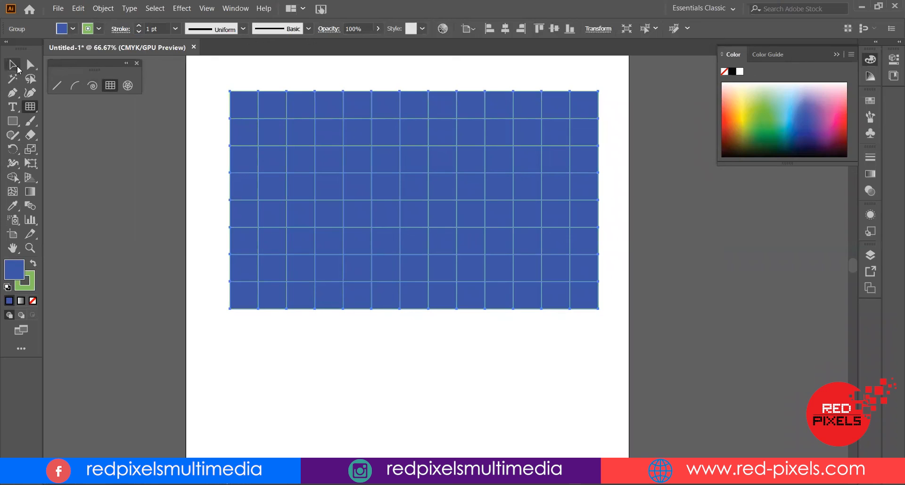
double_click(357, 160)
left_click(360, 156)
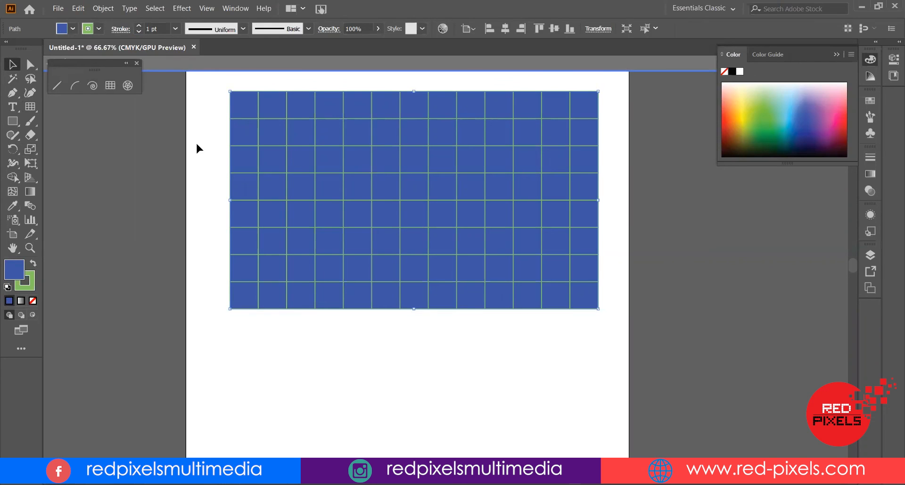
key("Escape")
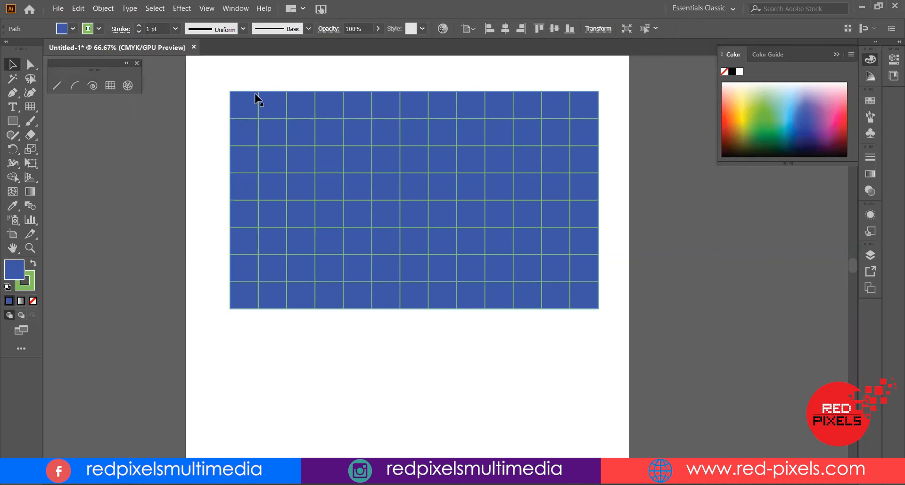
left_click(258, 89)
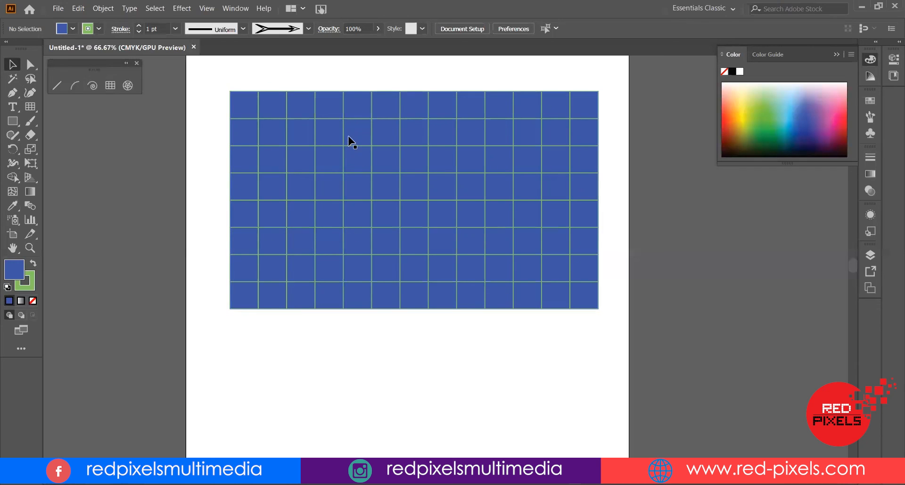
Shift the top anchors of two vertical grid lines slightly to the right with Direct Selection
left_click(31, 66)
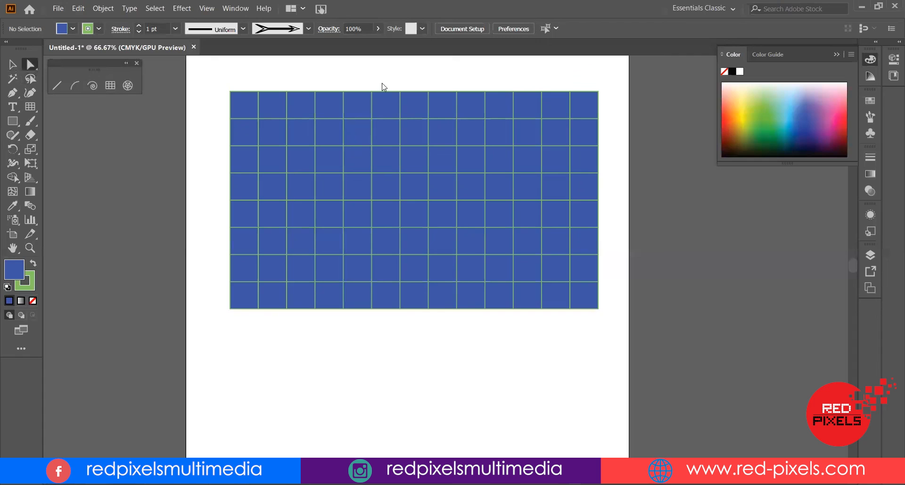
left_click(372, 112)
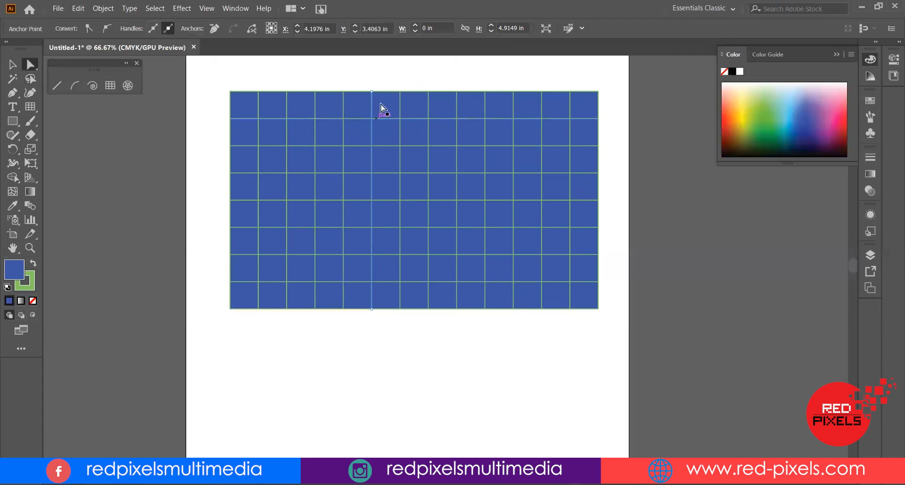
left_click_drag(372, 109, 386, 110)
left_click(384, 112)
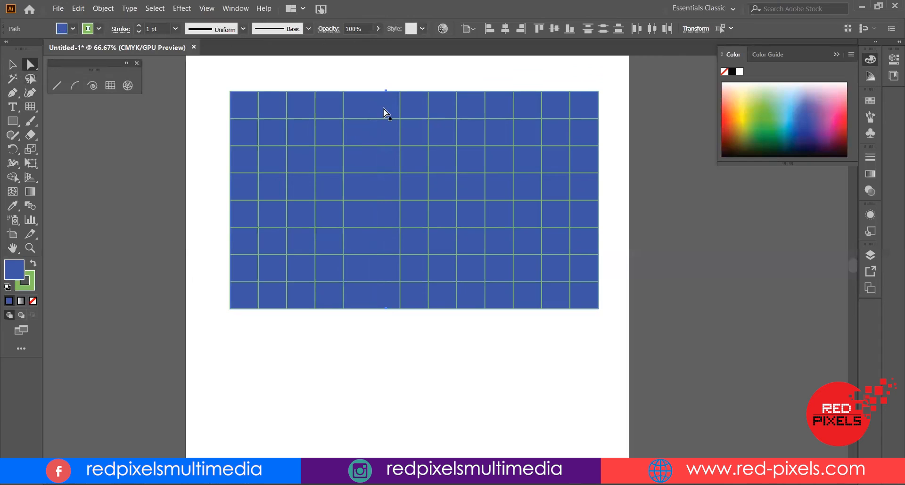
left_click(485, 113)
left_click_drag(485, 109, 500, 115)
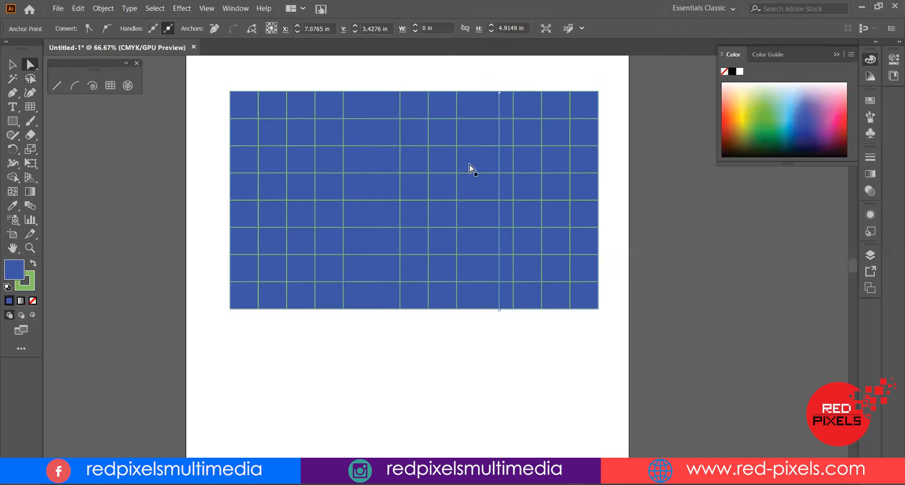
Drag several individual grid line segments out of position to break up the grid pattern
left_click_drag(397, 150, 184, 216)
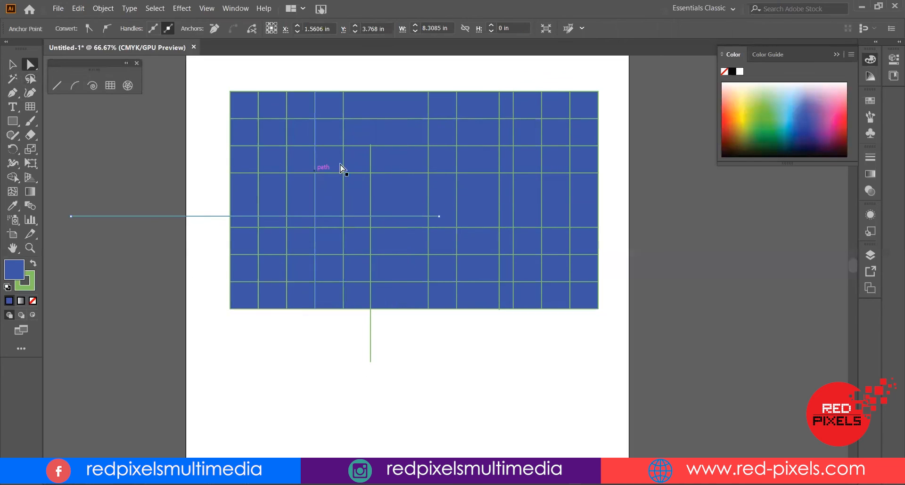
left_click_drag(344, 167, 252, 120)
left_click_drag(409, 175, 342, 134)
left_click(331, 310)
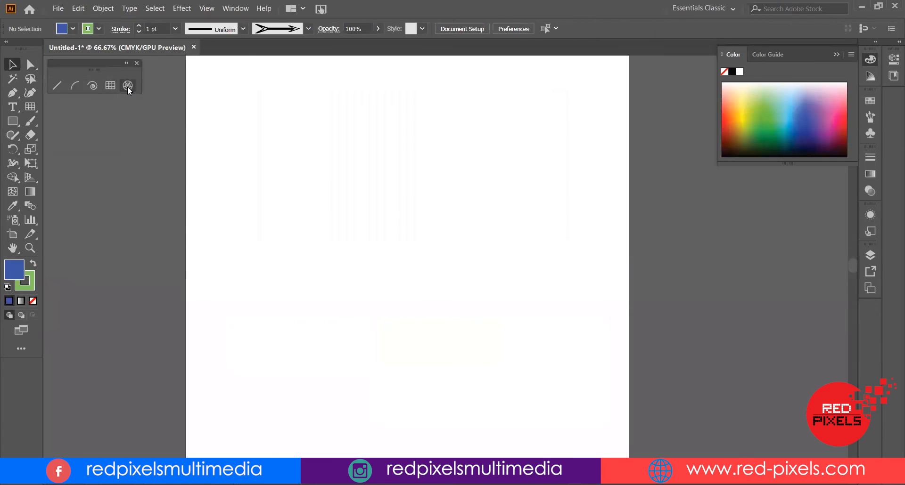
Start dragging out a polar grid about 5.35 in wide with the Polar Grid tool
left_click(127, 87)
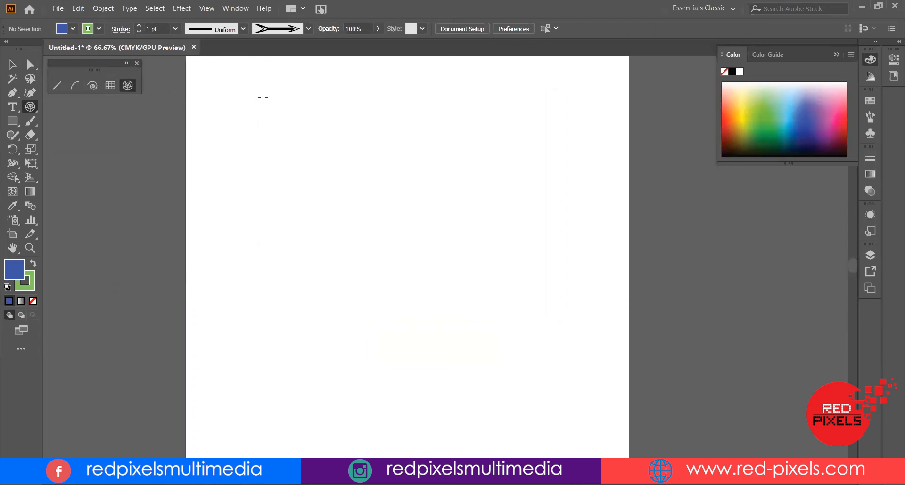
left_click_drag(303, 112, 497, 264)
left_click_drag(508, 426, 420, 212)
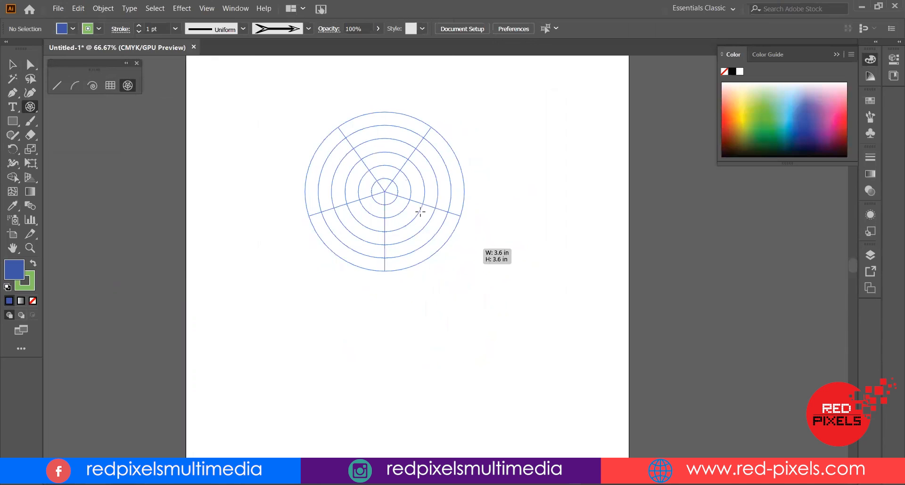
left_click_drag(450, 295, 428, 293)
left_click_drag(535, 399, 462, 348)
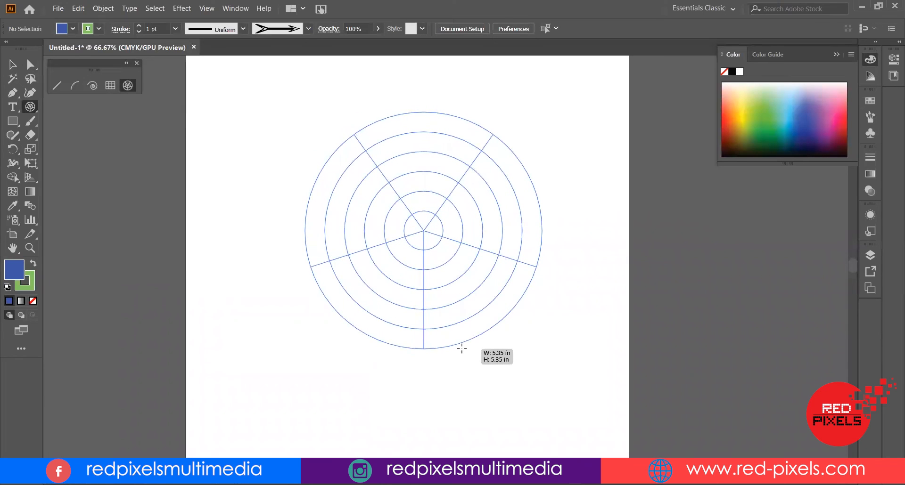
Add concentric dividers to the polar grid while dragging, then remove a few of them
key("Up")
key("Up")
key("Up")
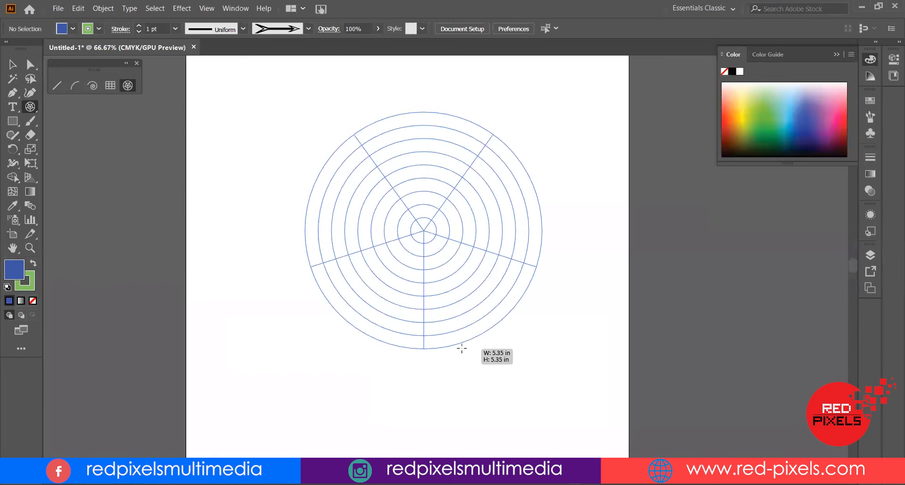
key("Up")
key("Up")
key("Up")
key("Up")
key("Up")
key("Up")
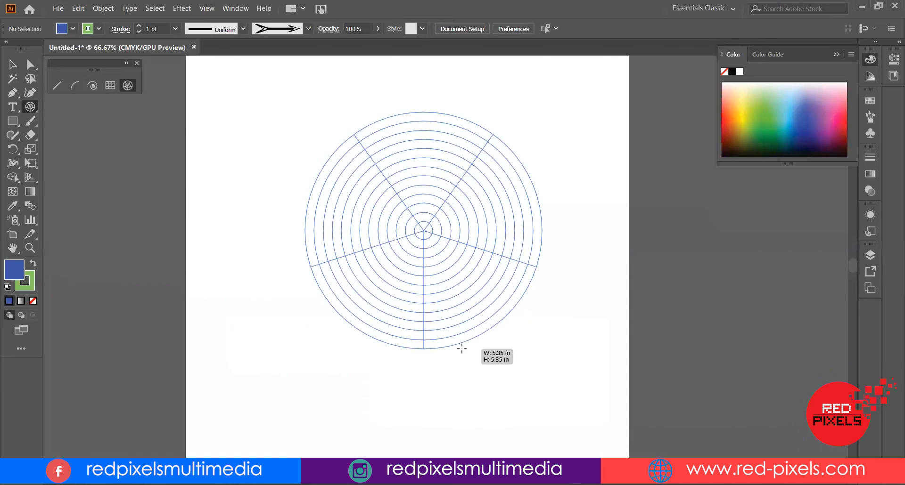
key("Down")
key("Down")
key("Down")
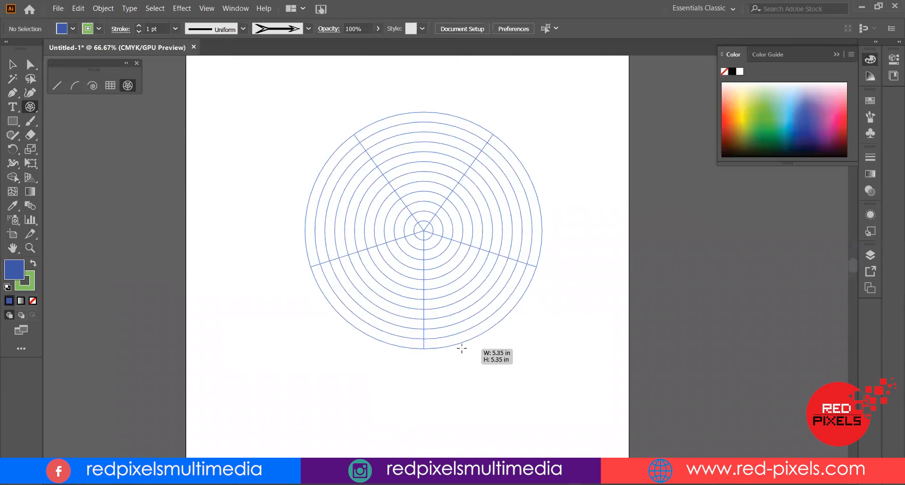
Adjust the polar grid's radial dividers while dragging, ending with all radial dividers removed
key("Right")
key("Right")
key("Right")
key("Right")
key("Right")
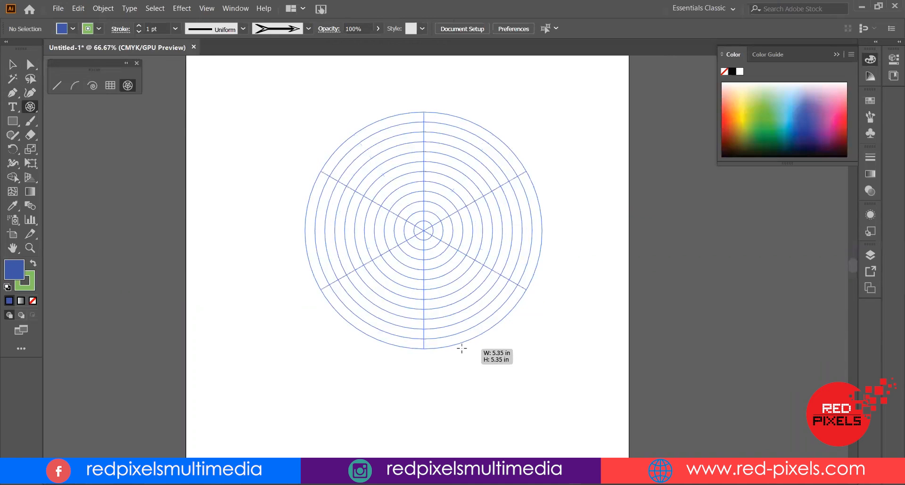
key("Right")
key("Right")
key("Right")
key("Right")
key("Right")
key("Right")
key("Right")
key("Right")
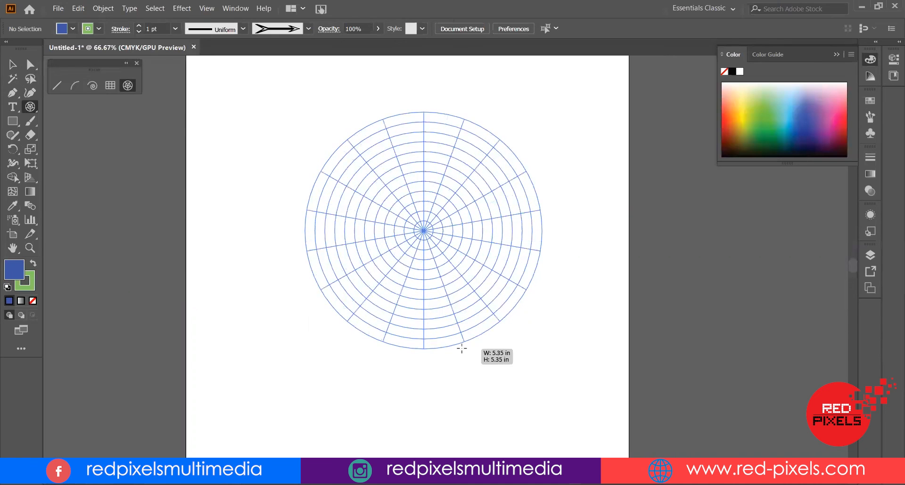
key("Left")
key("Left")
key("Left")
key("Left")
key("Left")
key("Left")
key("Left")
key("Left")
key("Left")
key("Left")
key("Left")
key("Left")
key("Left")
key("Left")
key("Left")
key("Left")
key("Left")
key("Left")
key("Right")
key("Right")
key("Right")
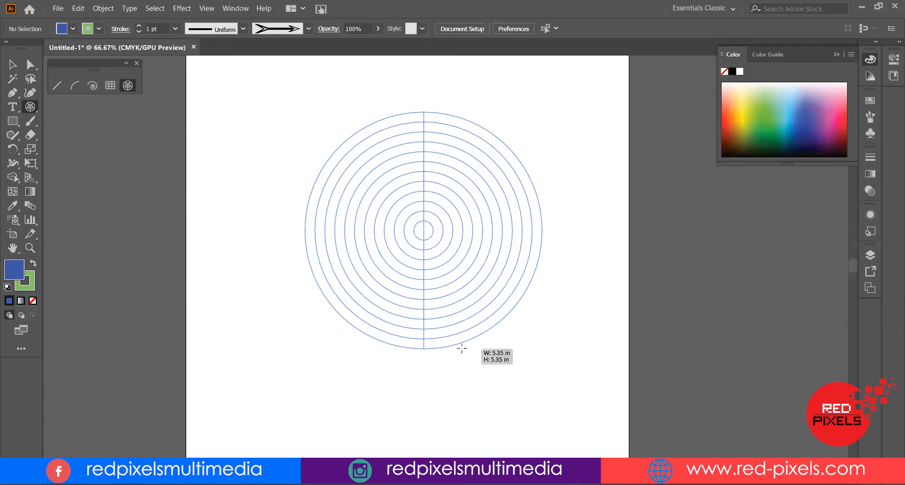
key("Right")
key("Left")
key("Left")
key("Left")
key("Left")
Reduce the concentric dividers to leave seven rings in a polar grid about 5.15 in wide
key("Down")
key("Down")
key("Down")
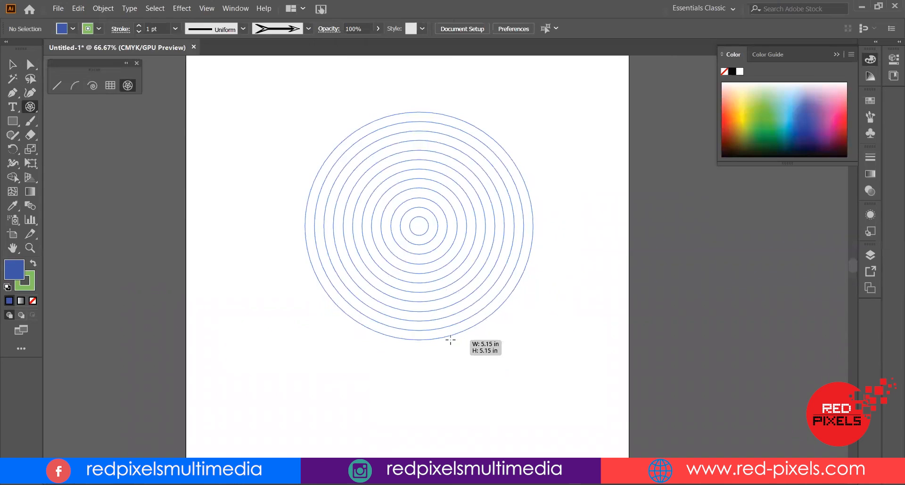
key("Down")
key("Down")
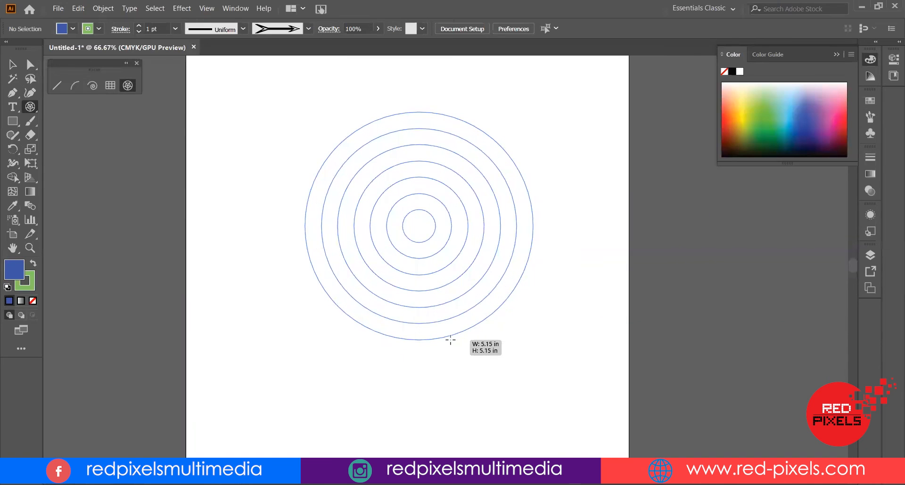